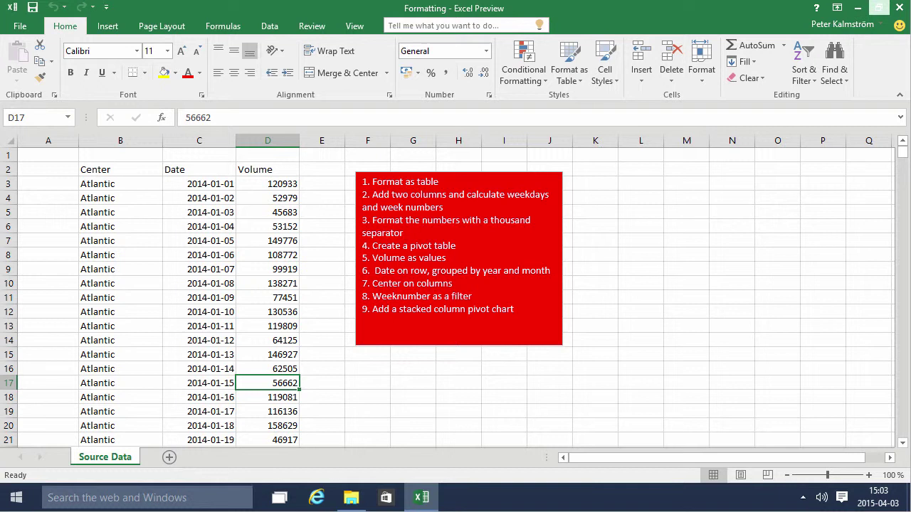
- Look through the Center, Date and Volume rows of the source data
{"action": "left_click", "coordinate": [267, 226]}
{"action": "scroll", "coordinate": [267, 226], "scroll_direction": "down", "scroll_amount": 4}
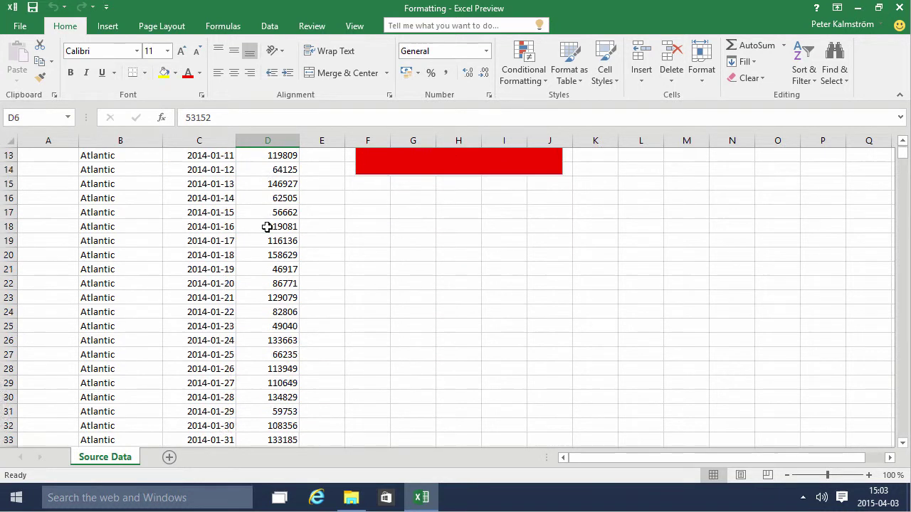
{"action": "scroll", "coordinate": [266, 226], "scroll_direction": "up", "scroll_amount": 3}
{"action": "scroll", "coordinate": [258, 248], "scroll_direction": "down", "scroll_amount": 12}
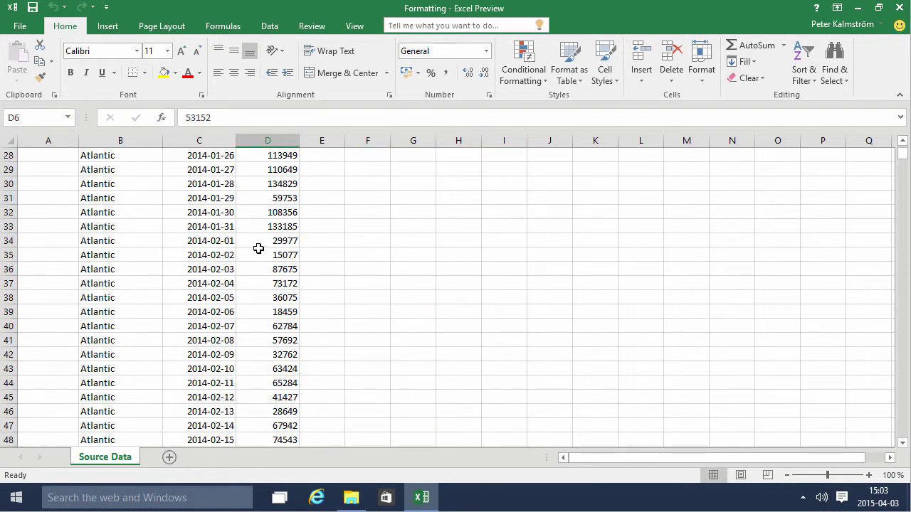
{"action": "scroll", "coordinate": [258, 248], "scroll_direction": "down", "scroll_amount": 9}
{"action": "scroll", "coordinate": [260, 248], "scroll_direction": "up", "scroll_amount": 20}
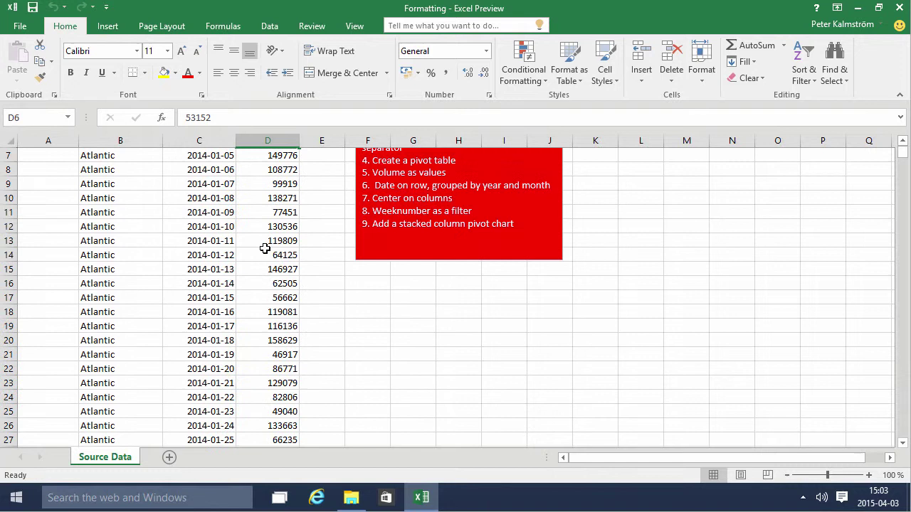
{"action": "left_click", "coordinate": [273, 197]}
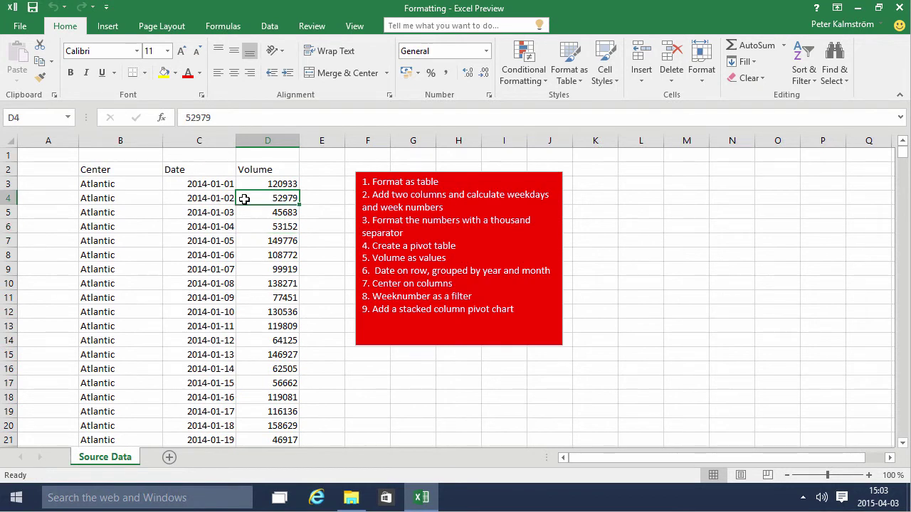
- Format the source data as a table with headers, using the blue light style with a solid header row
{"action": "left_click", "coordinate": [200, 188]}
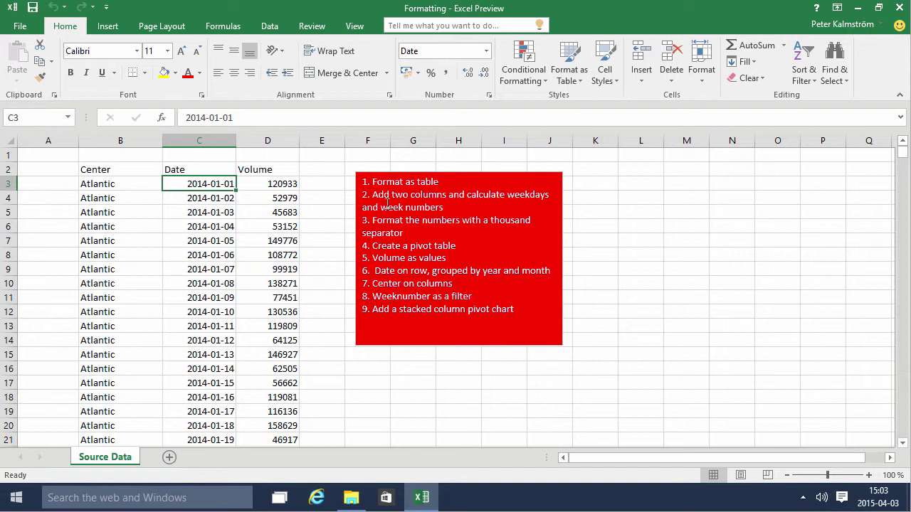
{"action": "left_click", "coordinate": [573, 75]}
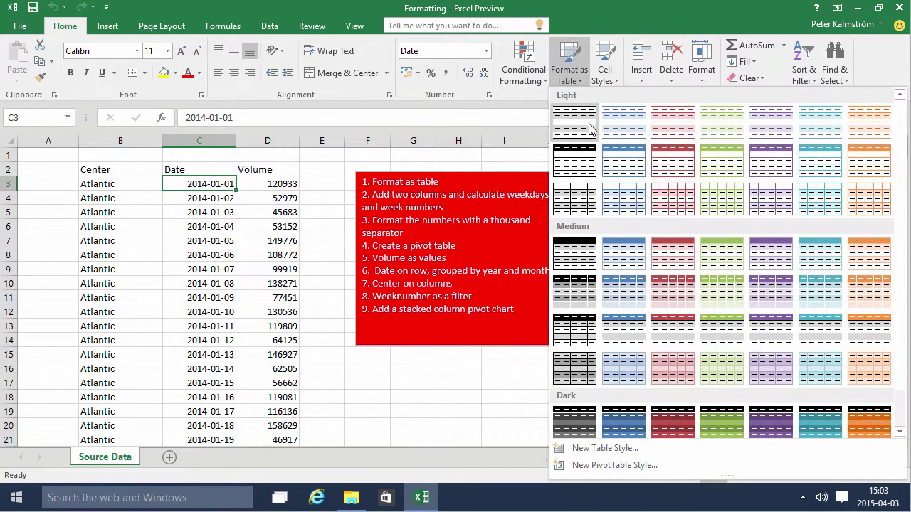
{"action": "left_click", "coordinate": [626, 159]}
{"action": "left_click", "coordinate": [641, 310]}
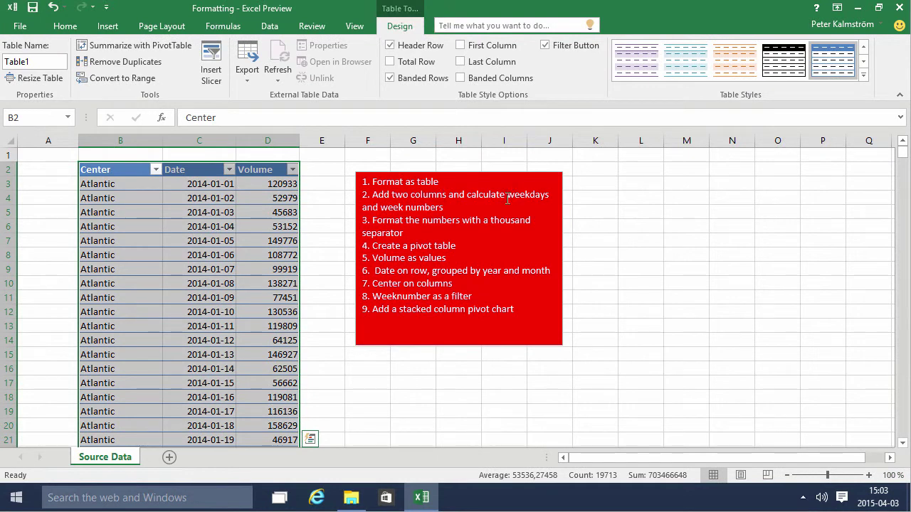
{"action": "left_click", "coordinate": [324, 168]}
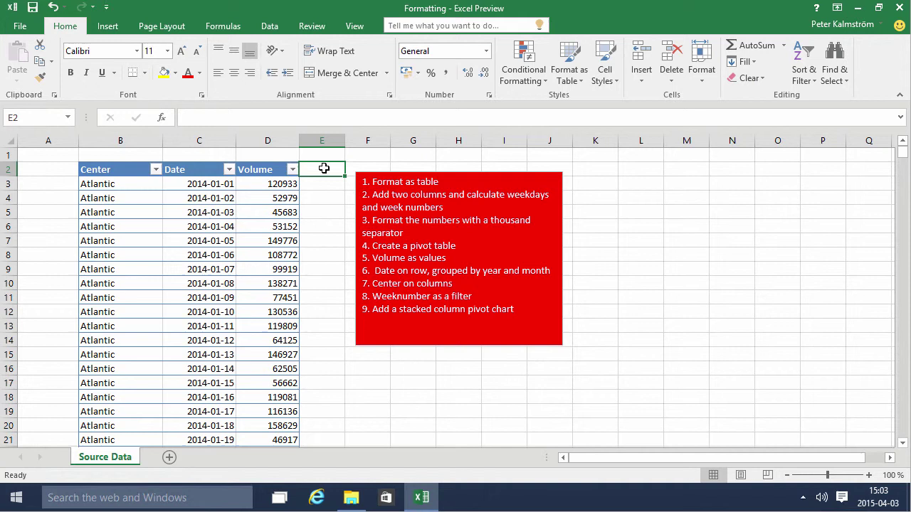
{"action": "type", "text": "Weekday"}
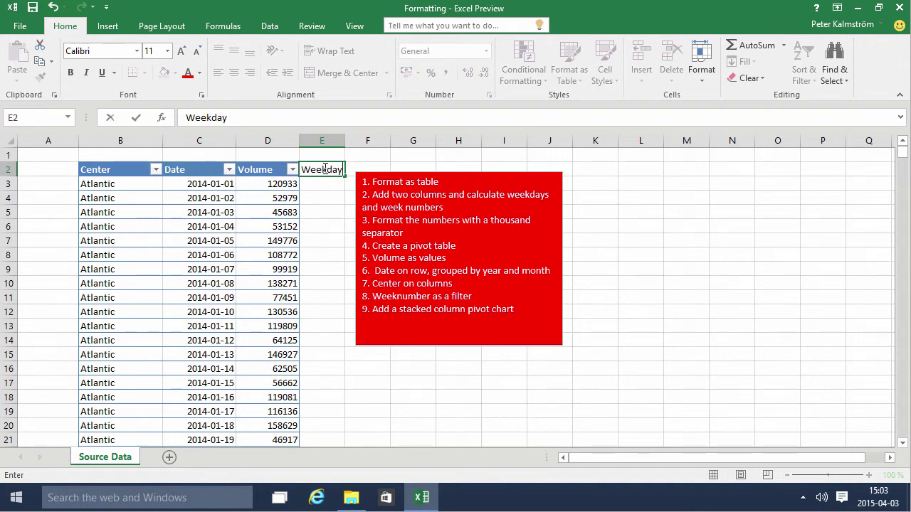
{"action": "key", "text": "Return"}
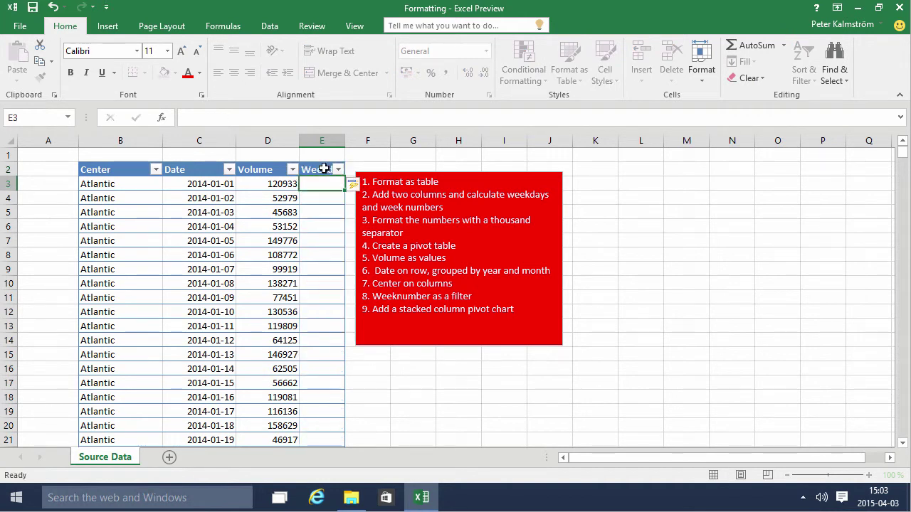
{"action": "type", "text": "="}
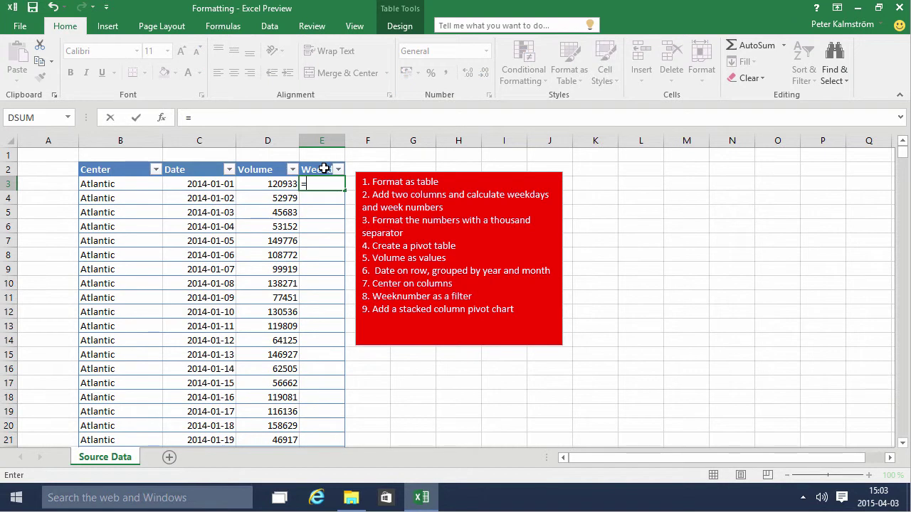
{"action": "left_click", "coordinate": [194, 184]}
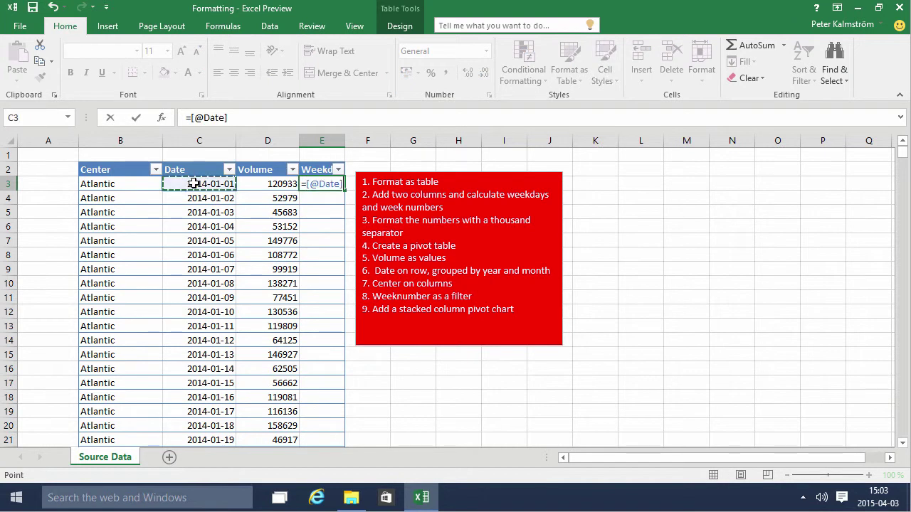
{"action": "key", "text": "Return"}
- Select all values in the Weekday column from E3 down and open their cell formatting settings
{"action": "left_click", "coordinate": [322, 185]}
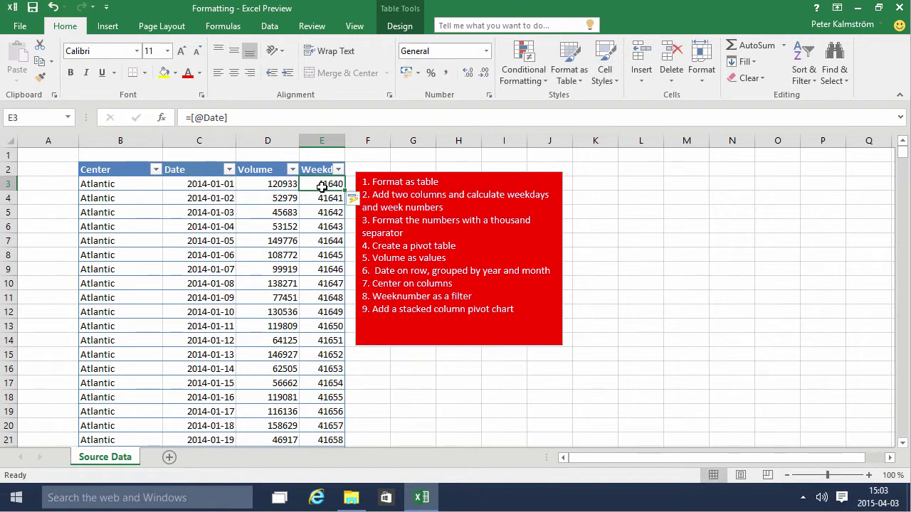
{"action": "key", "text": "ctrl+shift+Down"}
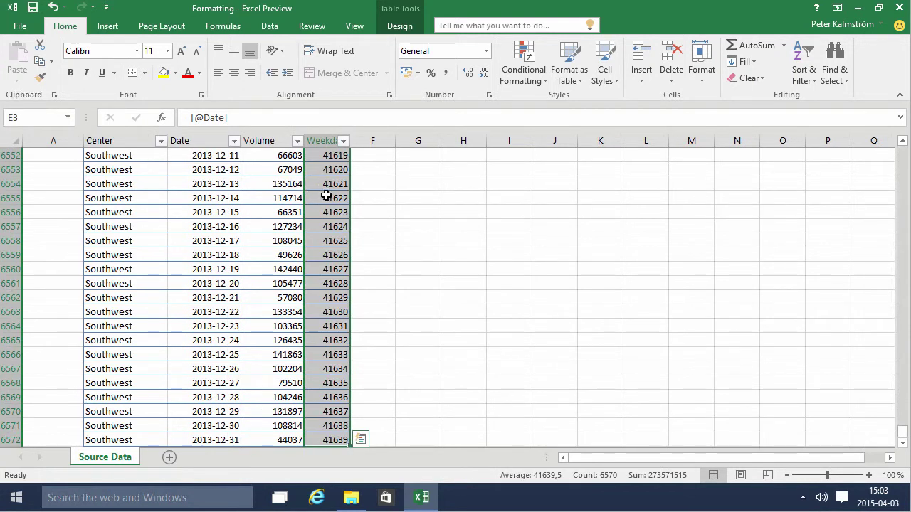
{"action": "right_click", "coordinate": [327, 192]}
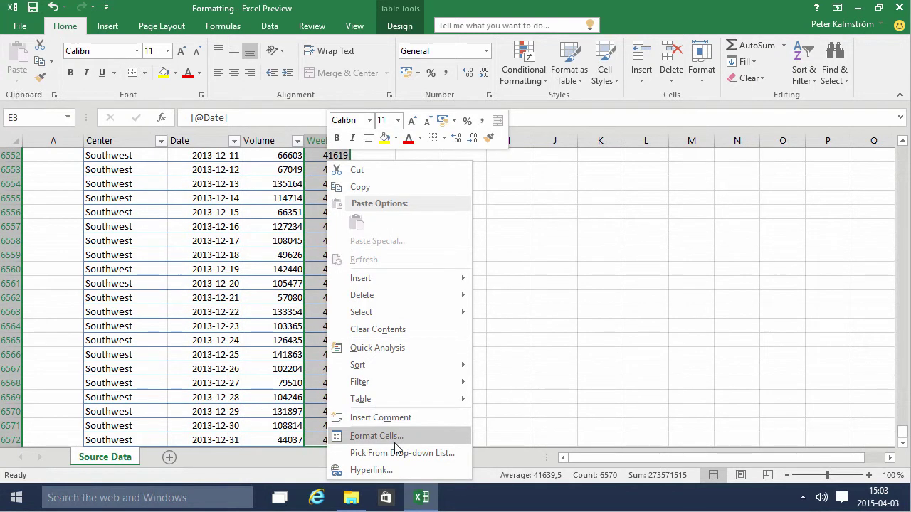
{"action": "key", "text": "Escape"}
{"action": "key", "text": "ctrl+BackSpace"}
{"action": "key", "text": "ctrl+1"}
- Examine the Swedish date formats available for a type that shows the weekday
{"action": "left_click", "coordinate": [219, 251]}
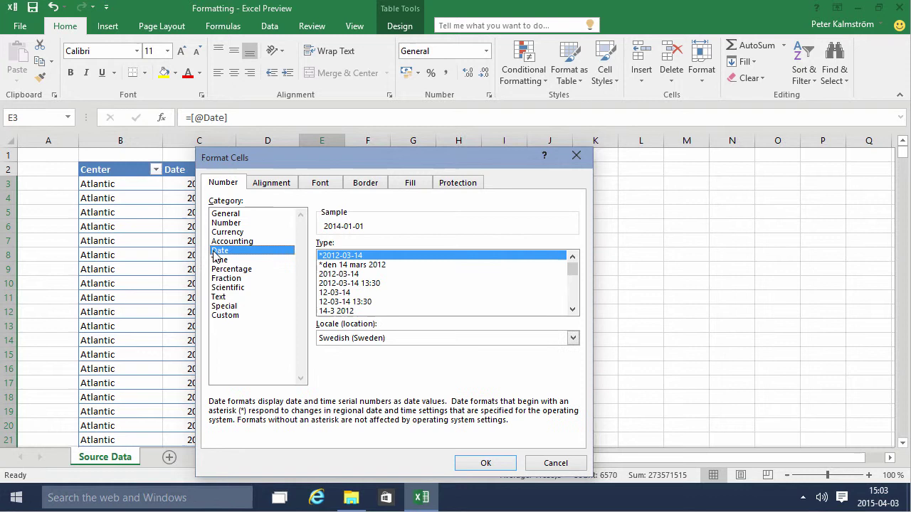
{"action": "left_click", "coordinate": [573, 309]}
{"action": "left_click", "coordinate": [573, 310]}
{"action": "left_click", "coordinate": [573, 309]}
{"action": "left_click", "coordinate": [572, 309]}
{"action": "left_click", "coordinate": [573, 310]}
{"action": "left_click", "coordinate": [573, 309]}
{"action": "left_click", "coordinate": [572, 309]}
{"action": "left_click", "coordinate": [573, 310]}
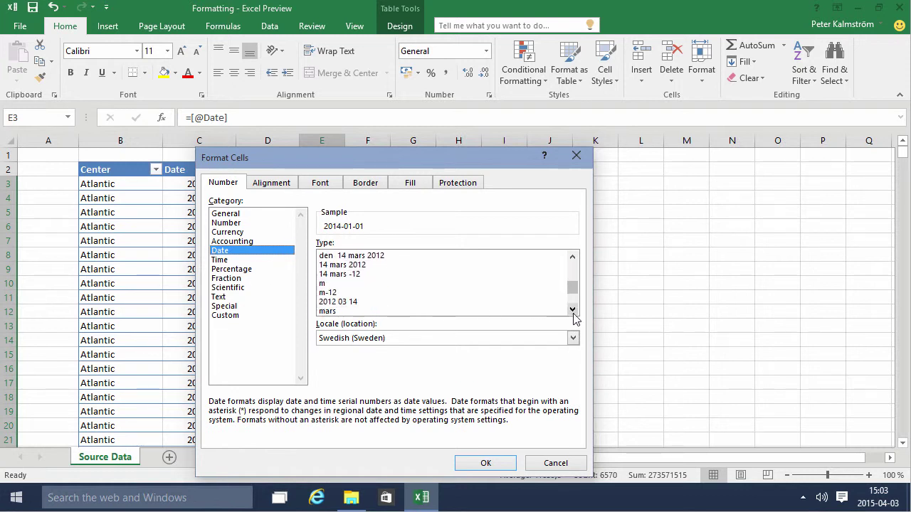
{"action": "left_click", "coordinate": [573, 309]}
{"action": "left_click", "coordinate": [573, 310]}
{"action": "left_click", "coordinate": [573, 310]}
{"action": "left_click", "coordinate": [573, 310]}
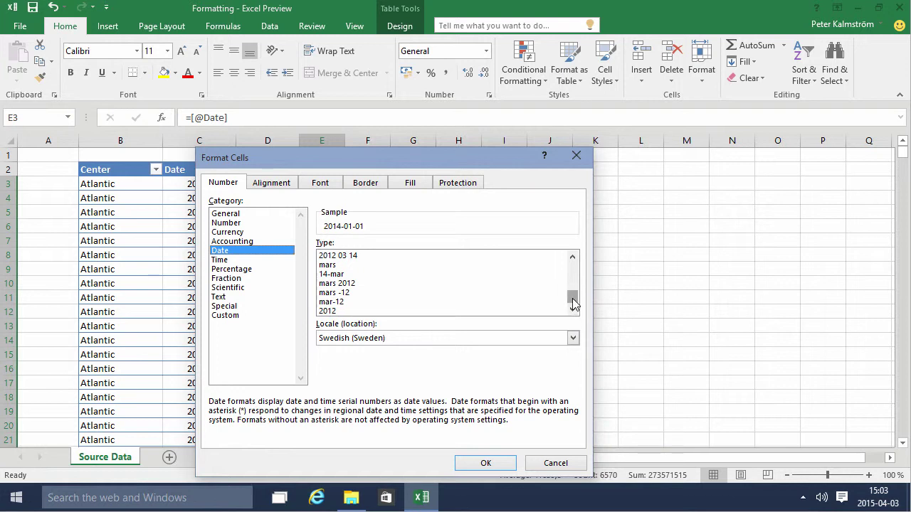
{"action": "left_click_drag", "start_coordinate": [573, 299], "coordinate": [576, 267]}
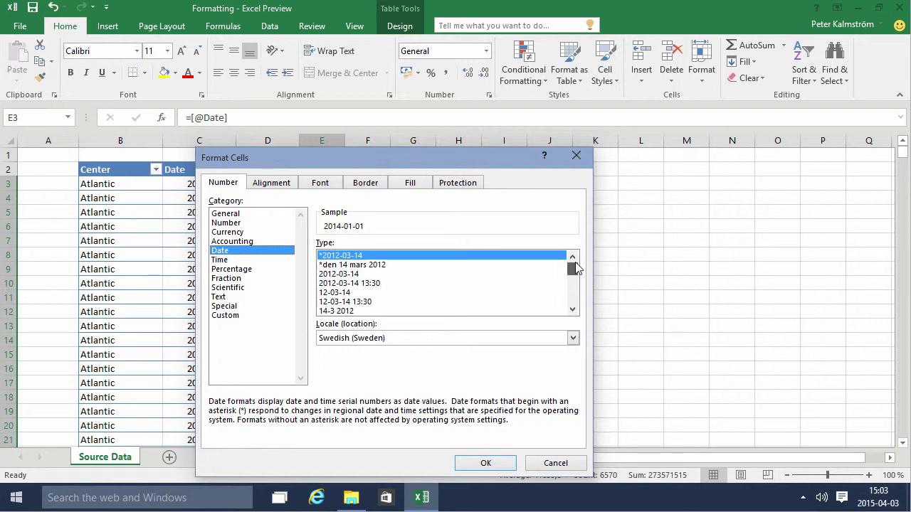
- Apply the custom number format DDDD to the Weekday values and check the column
{"action": "left_click", "coordinate": [226, 317]}
{"action": "double_click", "coordinate": [378, 256]}
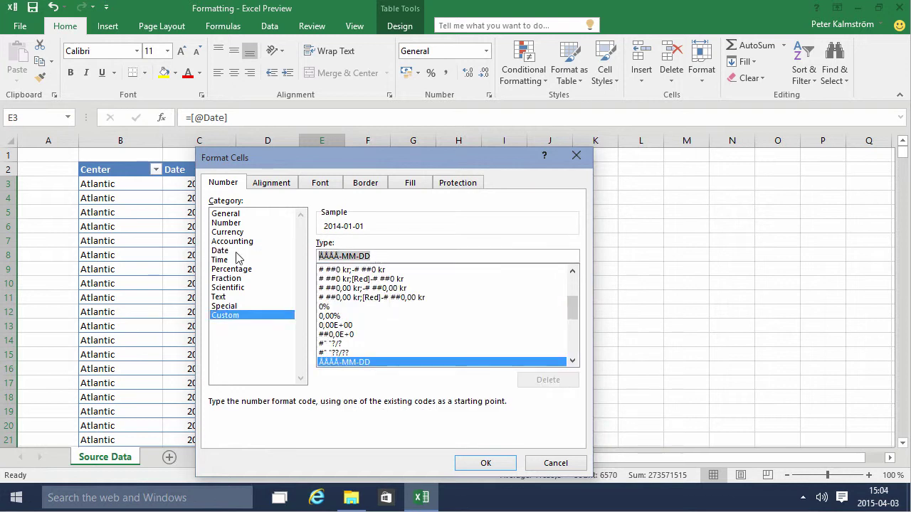
{"action": "type", "text": "MMM"}
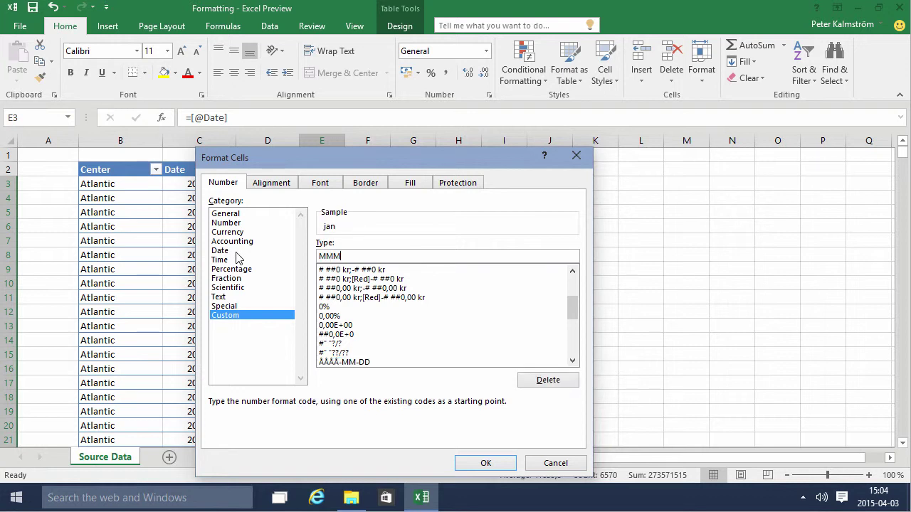
{"action": "key", "text": "BackSpace"}
{"action": "key", "text": "BackSpace"}
{"action": "type", "text": "DDDD"}
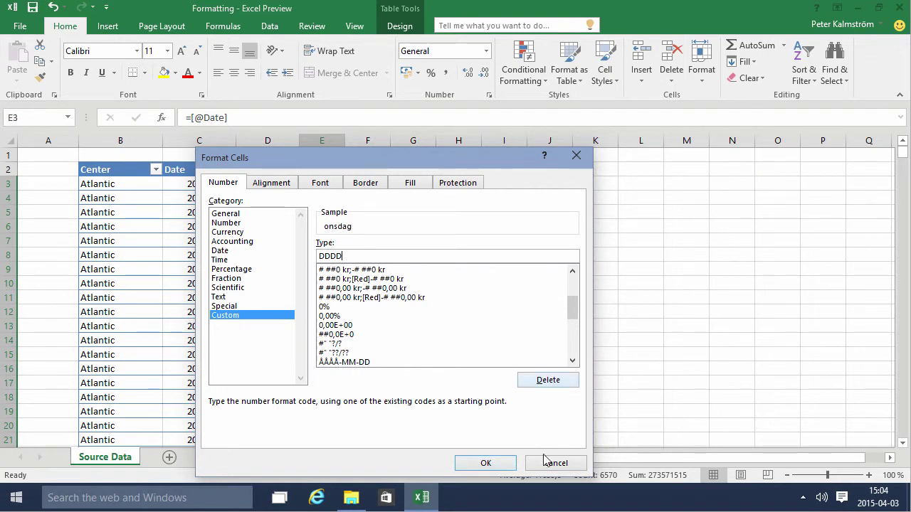
{"action": "left_click", "coordinate": [486, 464]}
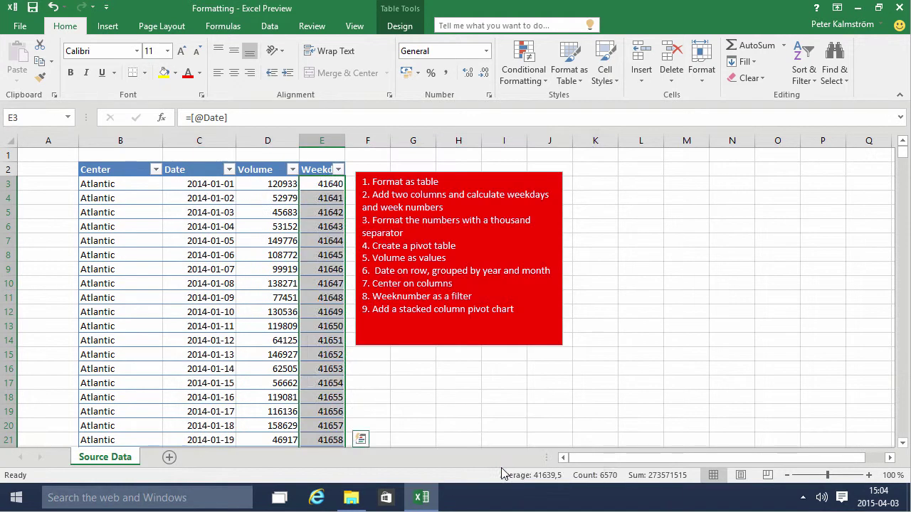
{"action": "left_click", "coordinate": [312, 201]}
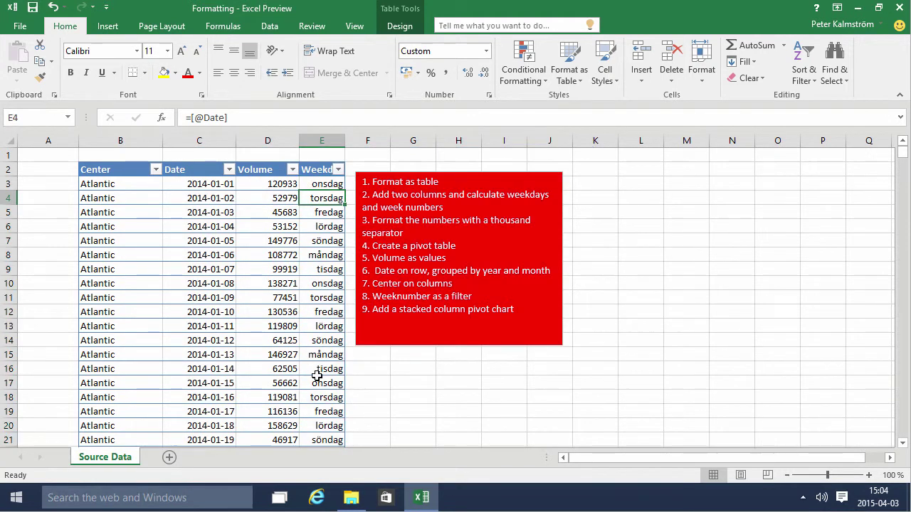
{"action": "scroll", "coordinate": [315, 376], "scroll_direction": "down", "scroll_amount": 4}
{"action": "scroll", "coordinate": [315, 356], "scroll_direction": "up", "scroll_amount": 4}
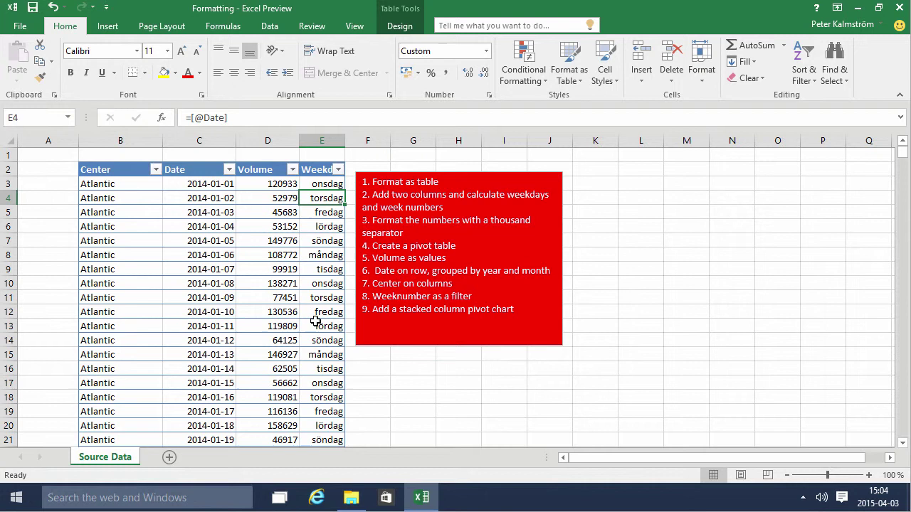
- Move the red task list text box away from the table to start at about column I, row 3
{"action": "left_click", "coordinate": [364, 172]}
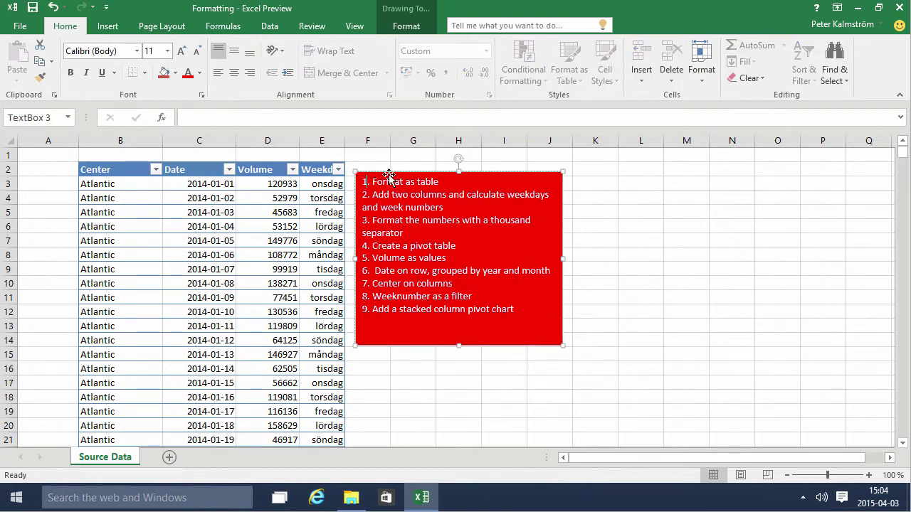
{"action": "left_click_drag", "start_coordinate": [393, 174], "coordinate": [551, 198]}
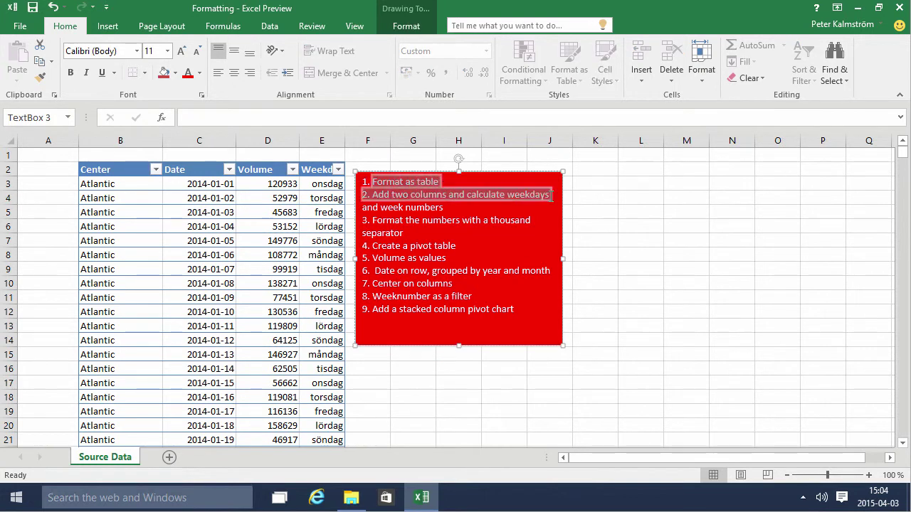
{"action": "left_click_drag", "start_coordinate": [477, 173], "coordinate": [603, 187]}
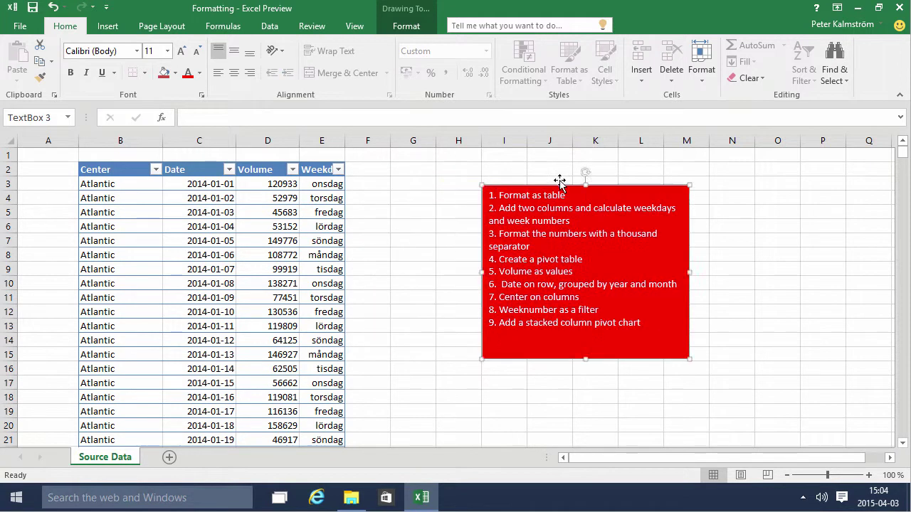
- Add a table column with the header Week number in F2, beside Weekday
{"action": "left_click", "coordinate": [377, 170]}
{"action": "type", "text": "Week number"}
{"action": "key", "text": "Return"}
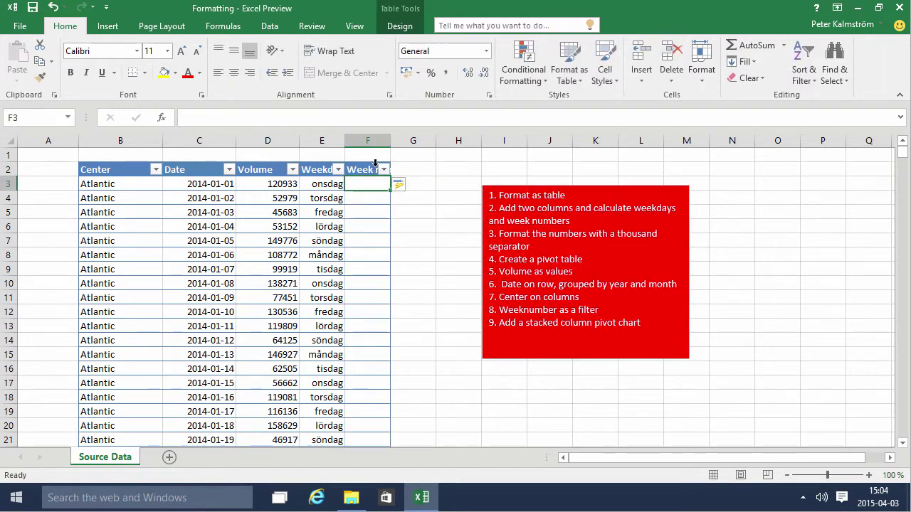
{"action": "type", "text": "=we"}
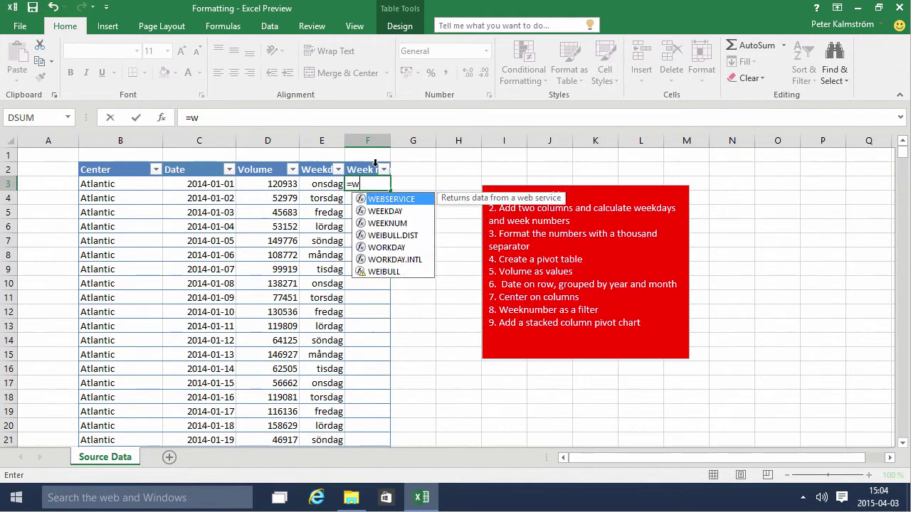
{"action": "key", "text": "BackSpace"}
{"action": "type", "text": "e"}
{"action": "key", "text": "Down"}
{"action": "key", "text": "Down"}
{"action": "key", "text": "Tab"}
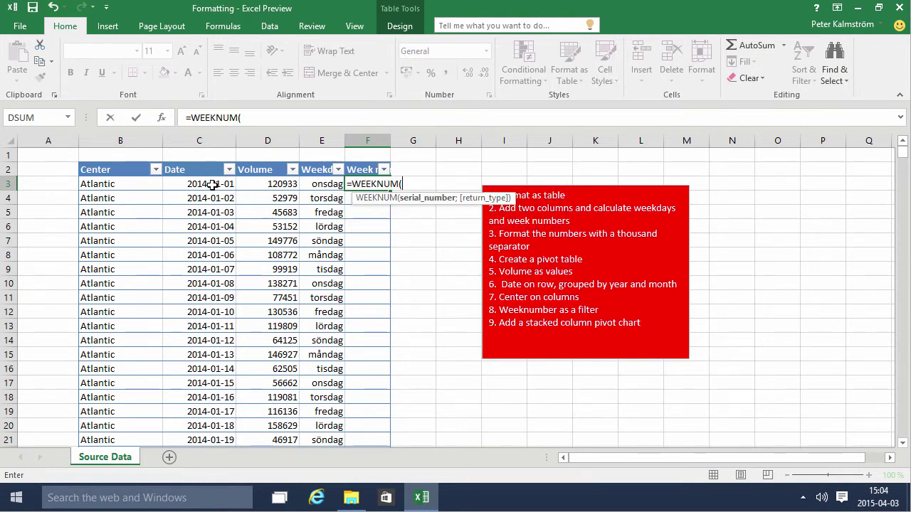
{"action": "left_click", "coordinate": [212, 184]}
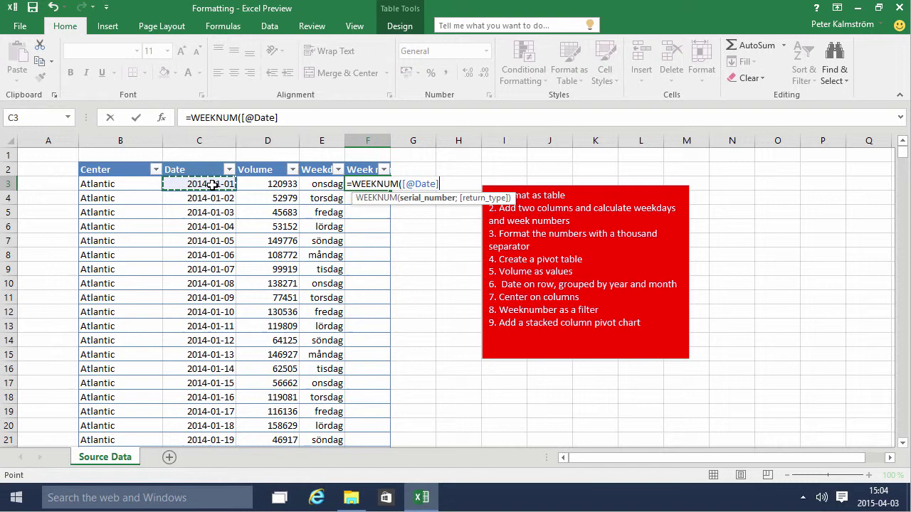
{"action": "type", "text": ";"}
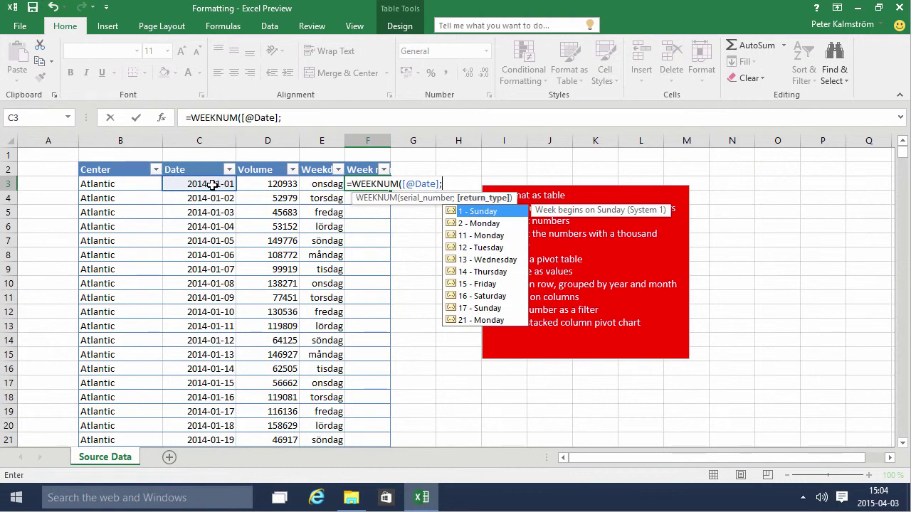
{"action": "double_click", "coordinate": [476, 211]}
{"action": "key", "text": "Return"}
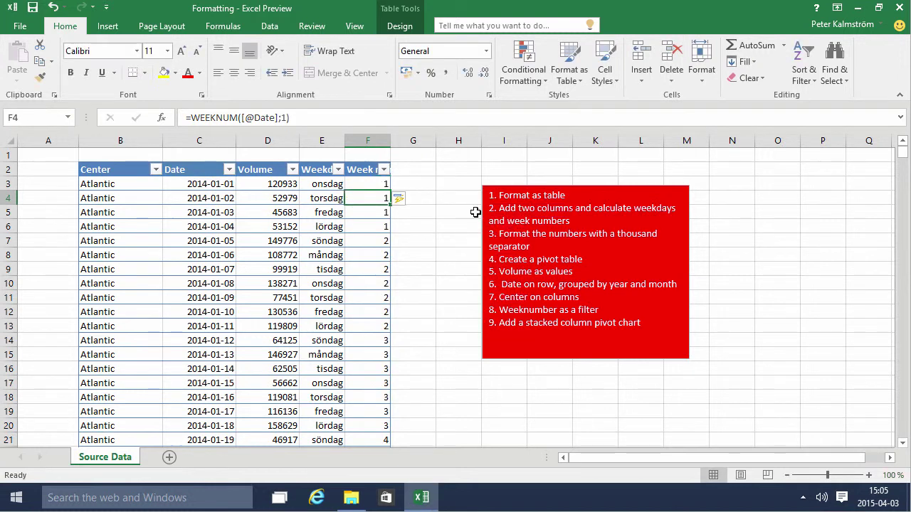
- Go down the Week number column cell by cell to check the calculated week numbers against the dates
{"action": "key", "text": "Up"}
{"action": "key", "text": "Down"}
{"action": "key", "text": "Down"}
{"action": "key", "text": "Down"}
{"action": "key", "text": "Down"}
{"action": "key", "text": "Down"}
{"action": "key", "text": "Down"}
{"action": "key", "text": "Down"}
{"action": "key", "text": "Down"}
{"action": "key", "text": "Down"}
{"action": "key", "text": "Down"}
{"action": "key", "text": "Down"}
{"action": "key", "text": "Down"}
{"action": "key", "text": "Down"}
{"action": "key", "text": "Down"}
{"action": "key", "text": "Down"}
{"action": "key", "text": "Down"}
{"action": "key", "text": "Down"}
{"action": "key", "text": "Down"}
{"action": "key", "text": "Down"}
{"action": "key", "text": "Down"}
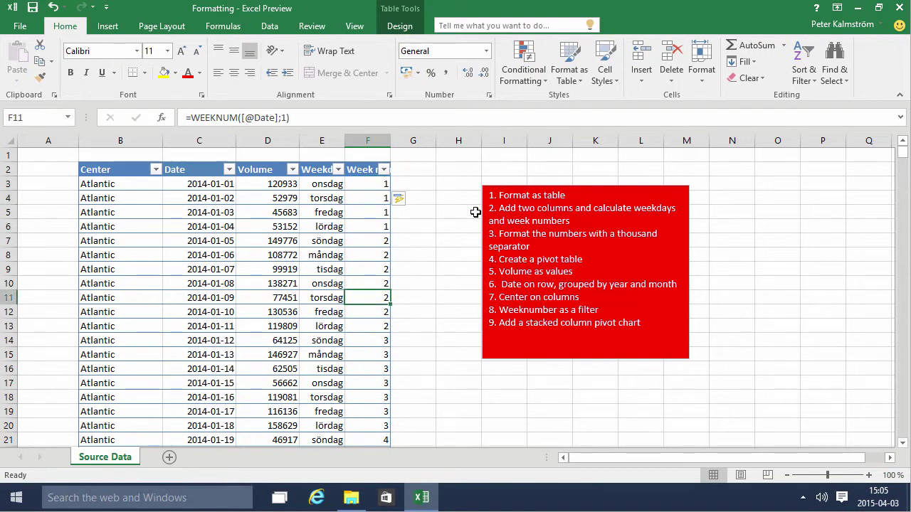
- Format all the Volume figures in the table with a thousand separator and no decimals
{"action": "key", "text": "ctrl+Home"}
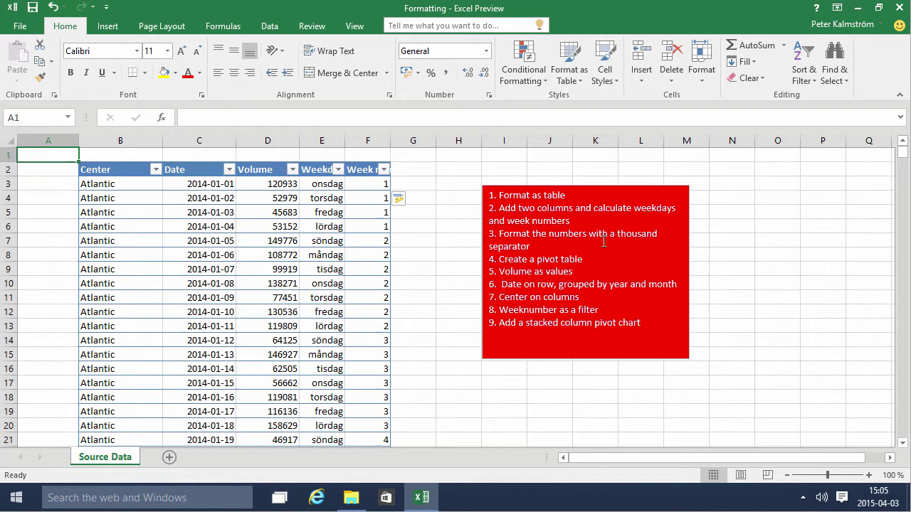
{"action": "left_click", "coordinate": [274, 183]}
{"action": "key", "text": "ctrl+shift+Down"}
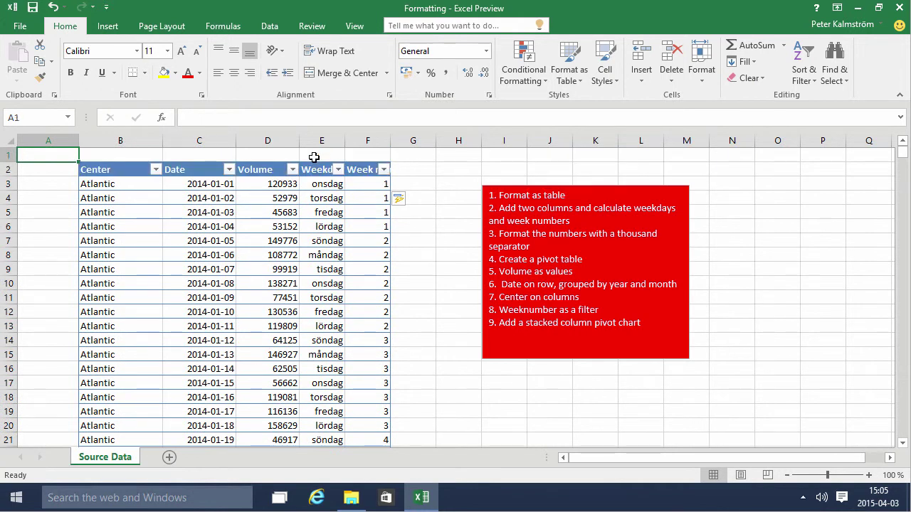
{"action": "key", "text": "Right"}
{"action": "key", "text": "Right"}
{"action": "key", "text": "Right"}
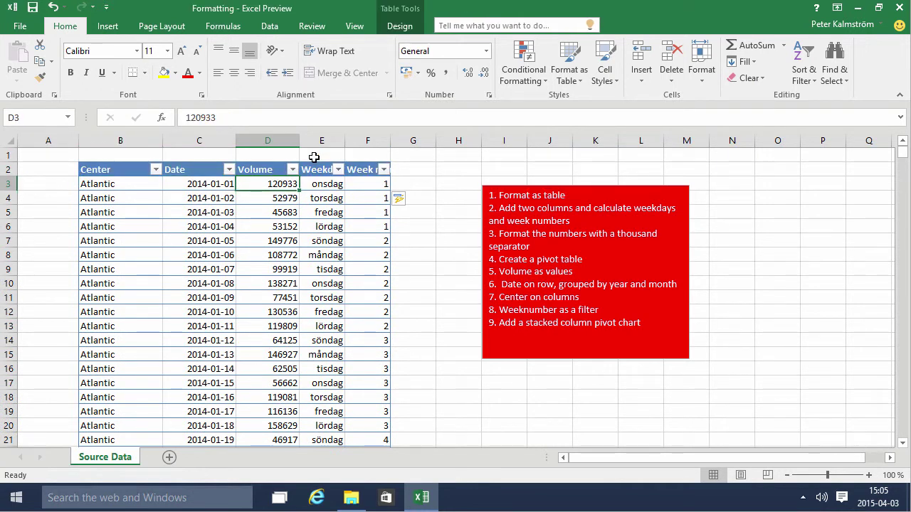
{"action": "key", "text": "ctrl+shift+Down"}
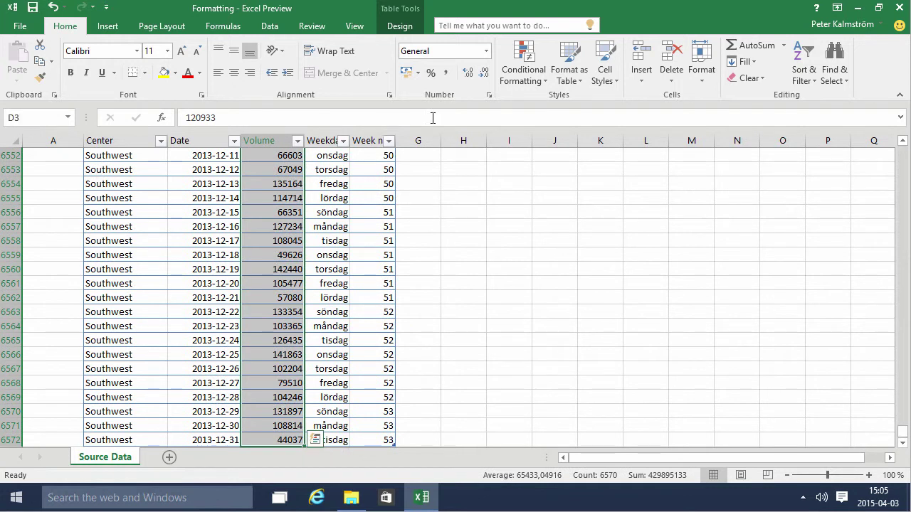
{"action": "left_click", "coordinate": [446, 74]}
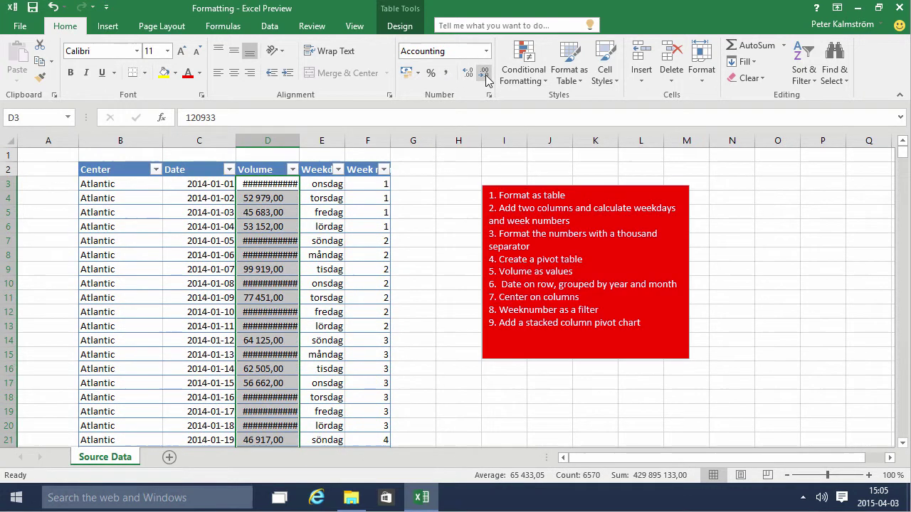
{"action": "left_click", "coordinate": [485, 77]}
{"action": "left_click", "coordinate": [485, 77]}
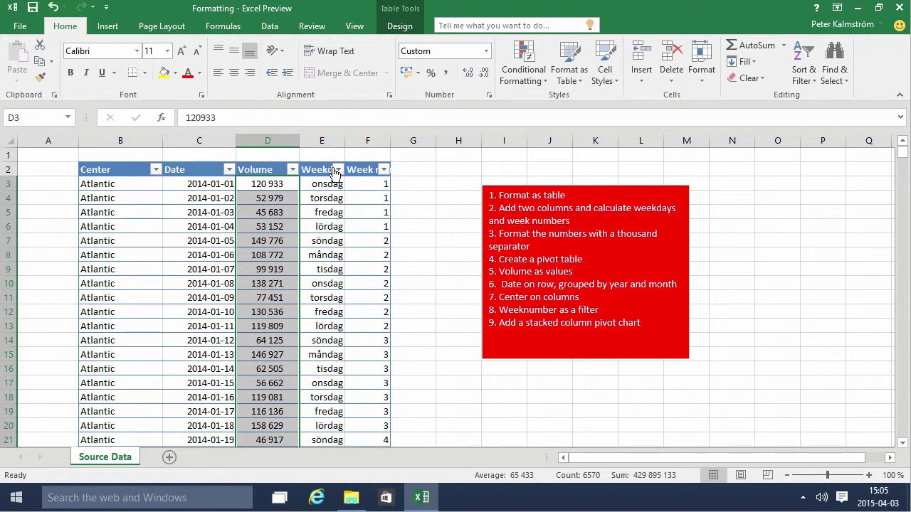
- Create a pivot table from Table1 on a new worksheet
{"action": "left_click", "coordinate": [324, 254]}
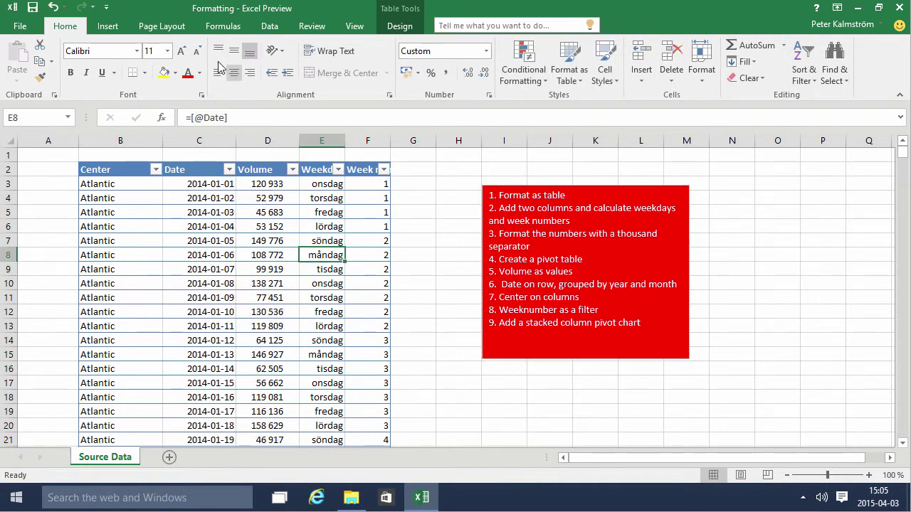
{"action": "left_click", "coordinate": [400, 25]}
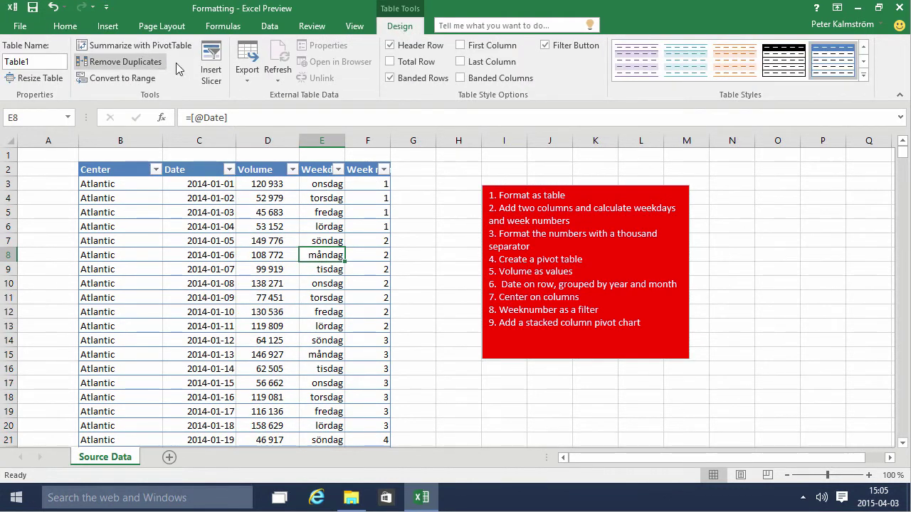
{"action": "left_click", "coordinate": [65, 26]}
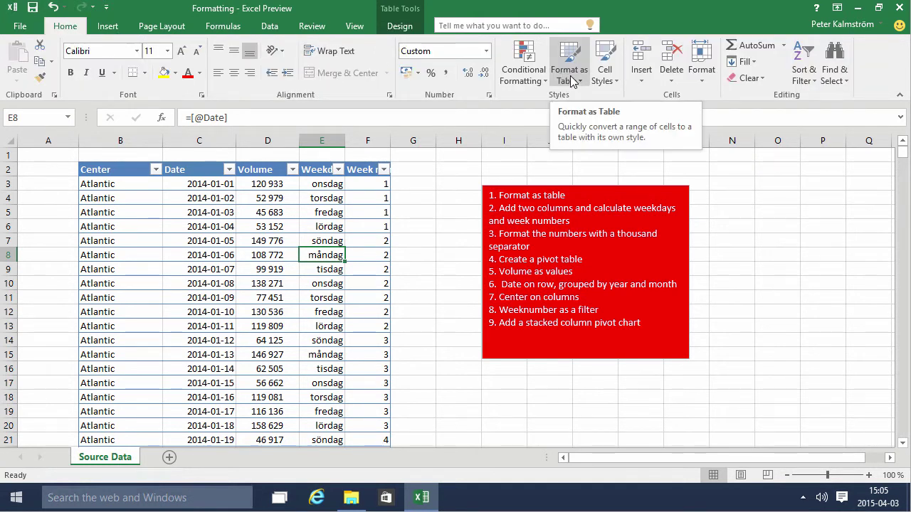
{"action": "left_click", "coordinate": [399, 26]}
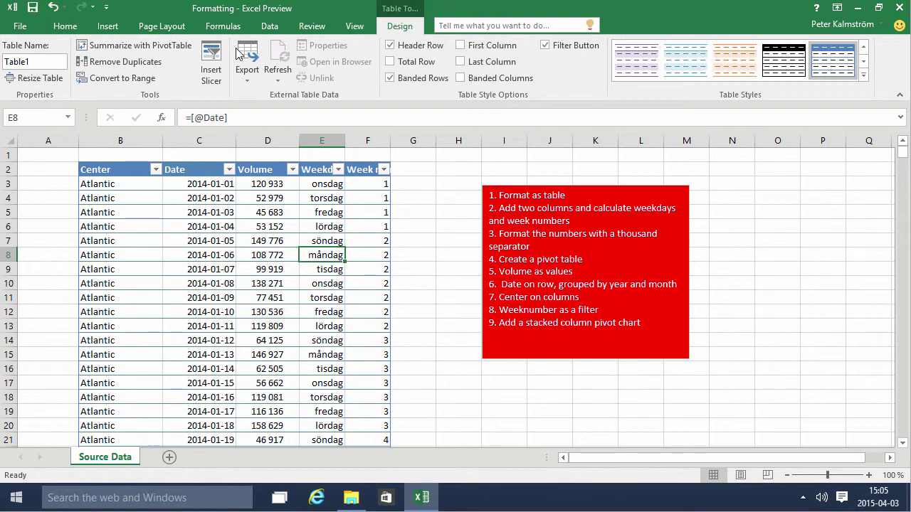
{"action": "left_click", "coordinate": [138, 50]}
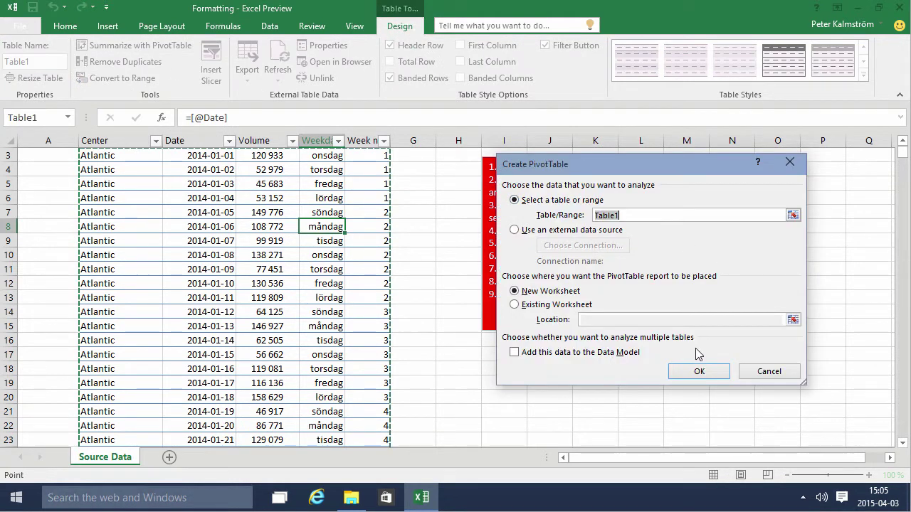
{"action": "left_click", "coordinate": [700, 372]}
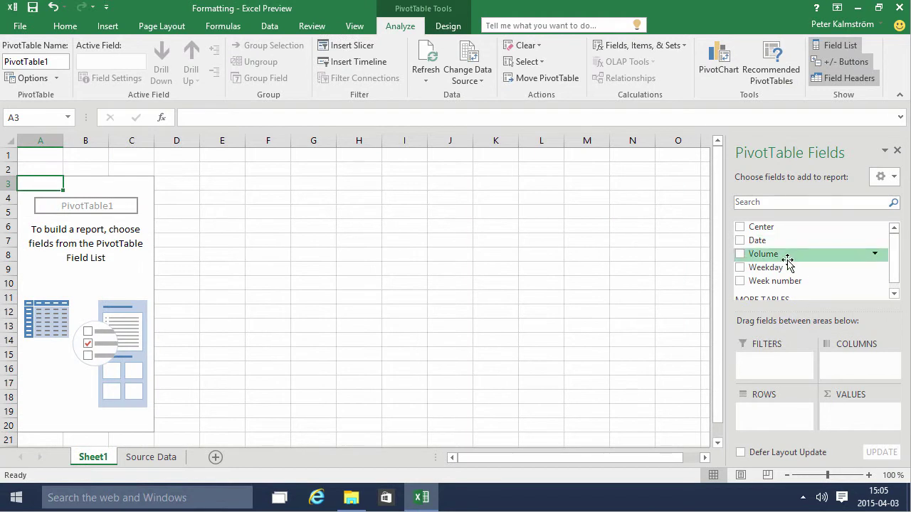
- Add Volume to the pivot table's values and format its sum with a thousand separator and no decimals
{"action": "left_click_drag", "start_coordinate": [786, 258], "coordinate": [858, 411]}
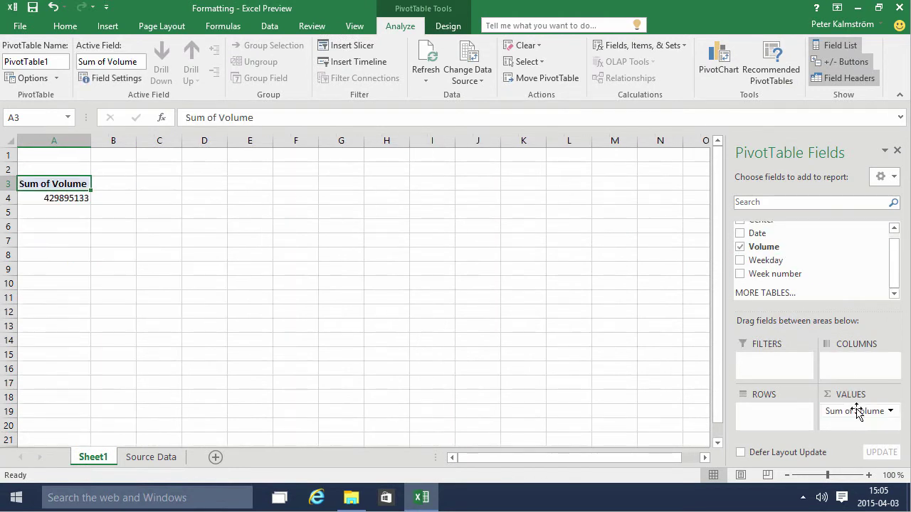
{"action": "left_click", "coordinate": [82, 197]}
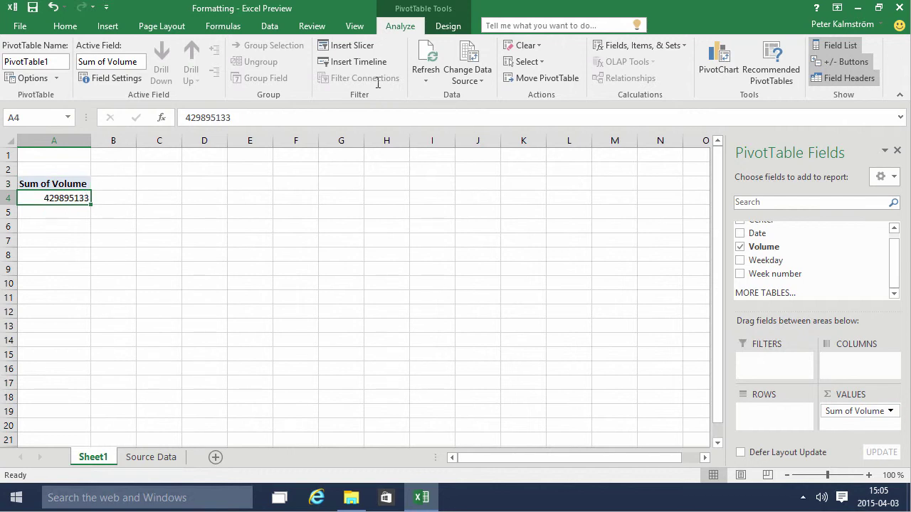
{"action": "left_click", "coordinate": [65, 25]}
{"action": "left_click", "coordinate": [445, 73]}
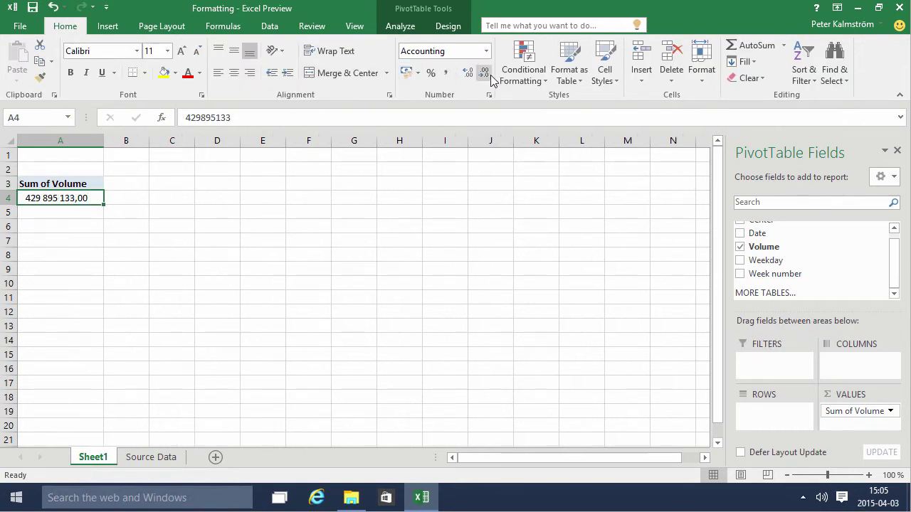
{"action": "double_click", "coordinate": [484, 74]}
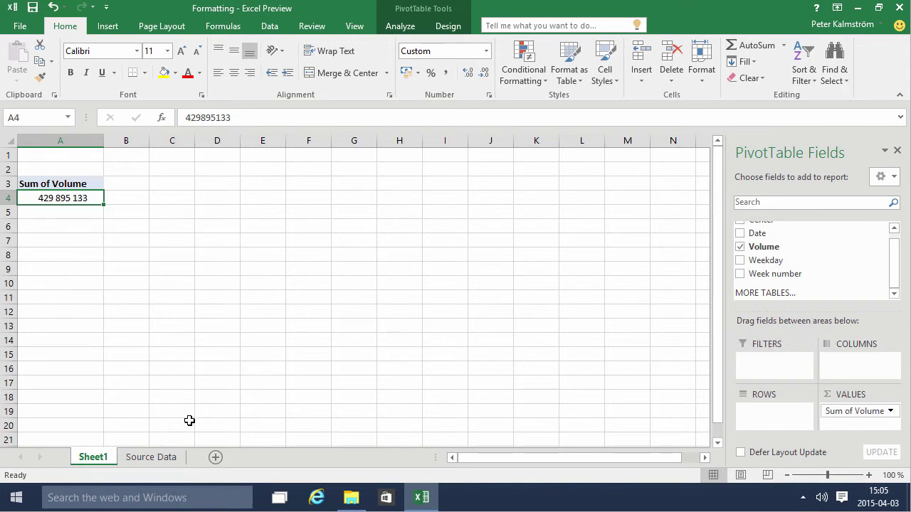
- Check the task list on the Source Data sheet and add the Date field to the pivot table's rows
{"action": "left_click", "coordinate": [149, 458]}
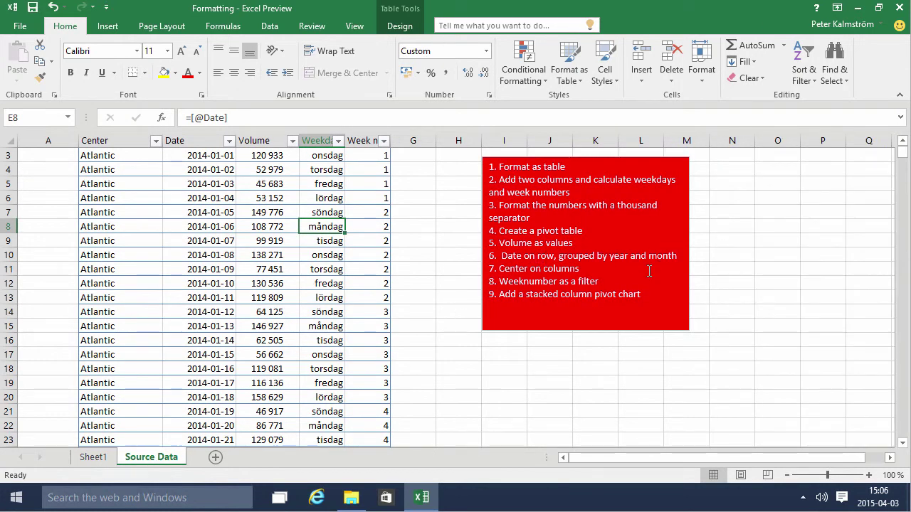
{"action": "left_click", "coordinate": [106, 464]}
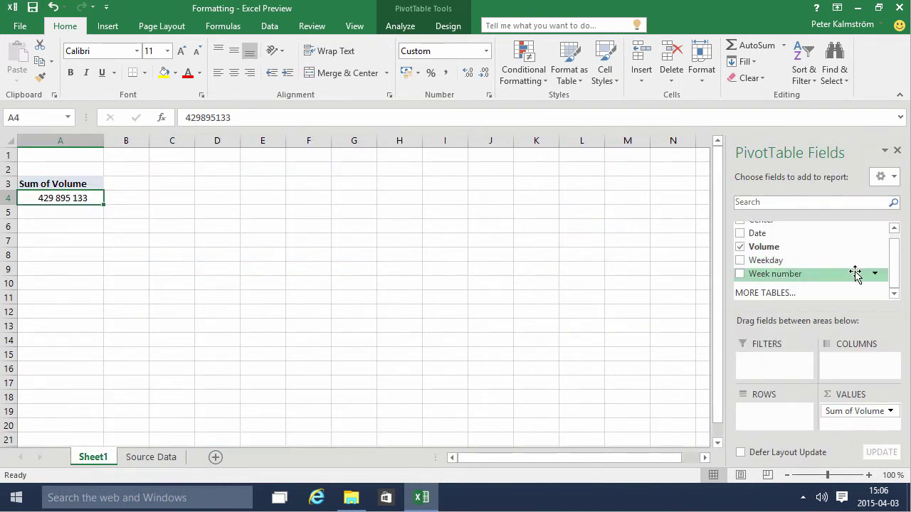
{"action": "left_click_drag", "start_coordinate": [894, 264], "coordinate": [898, 249]}
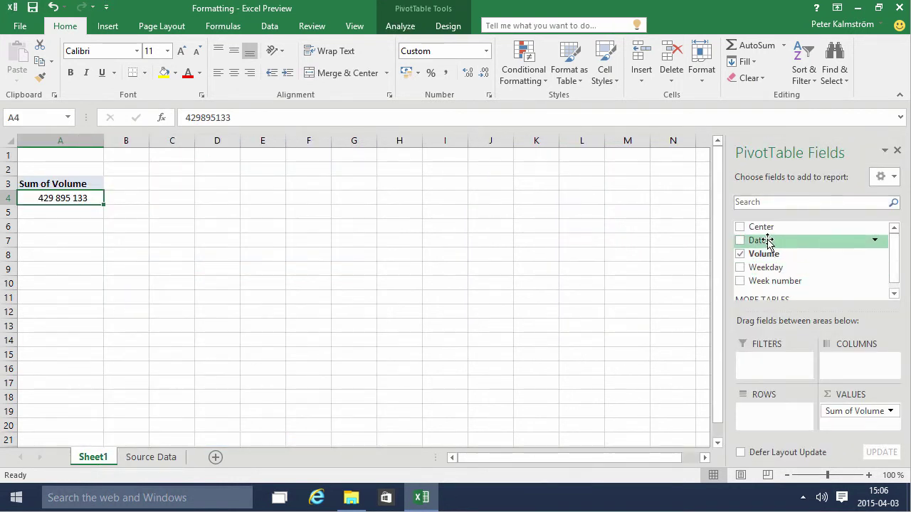
{"action": "left_click_drag", "start_coordinate": [767, 242], "coordinate": [769, 421]}
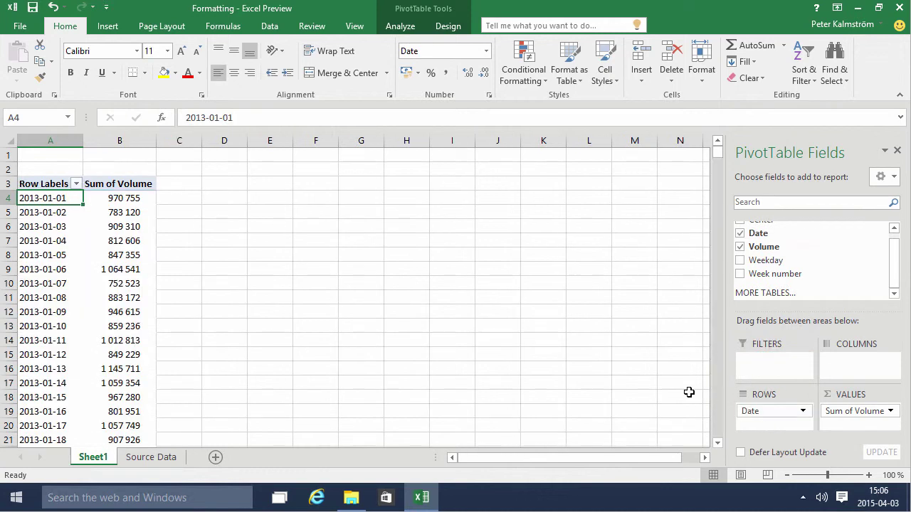
- Group the pivot table's dates by months, quarters and years
{"action": "right_click", "coordinate": [51, 205]}
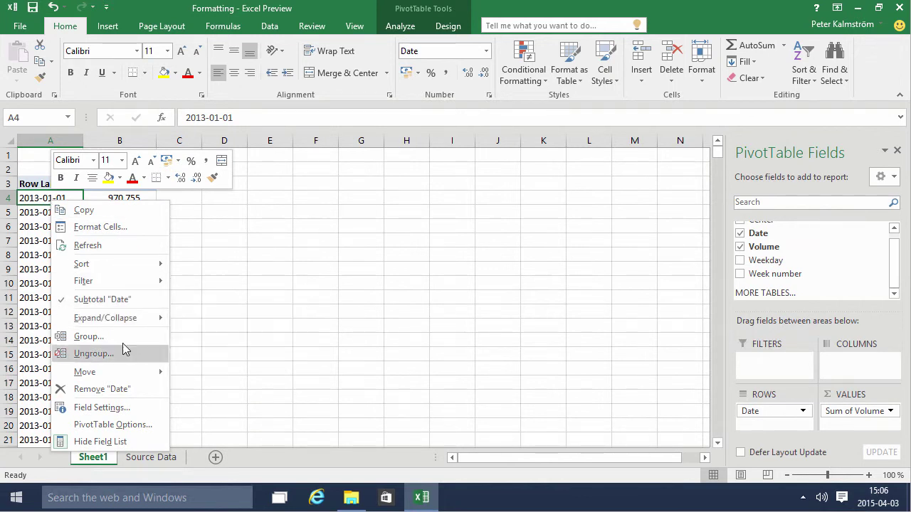
{"action": "left_click", "coordinate": [89, 336]}
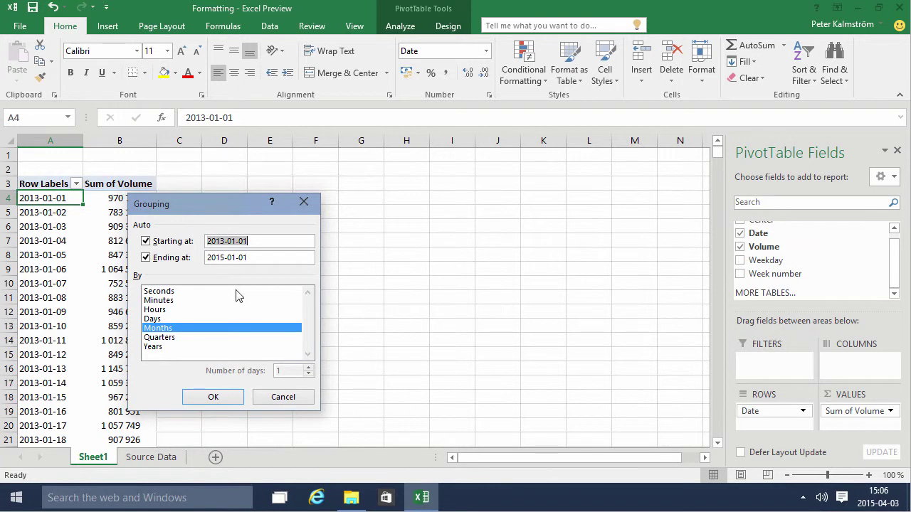
{"action": "left_click", "coordinate": [151, 340]}
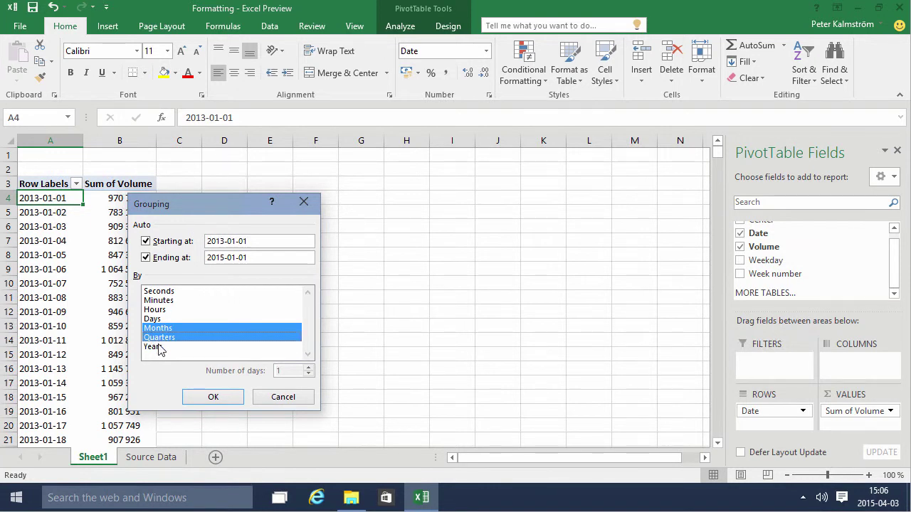
{"action": "left_click", "coordinate": [153, 348]}
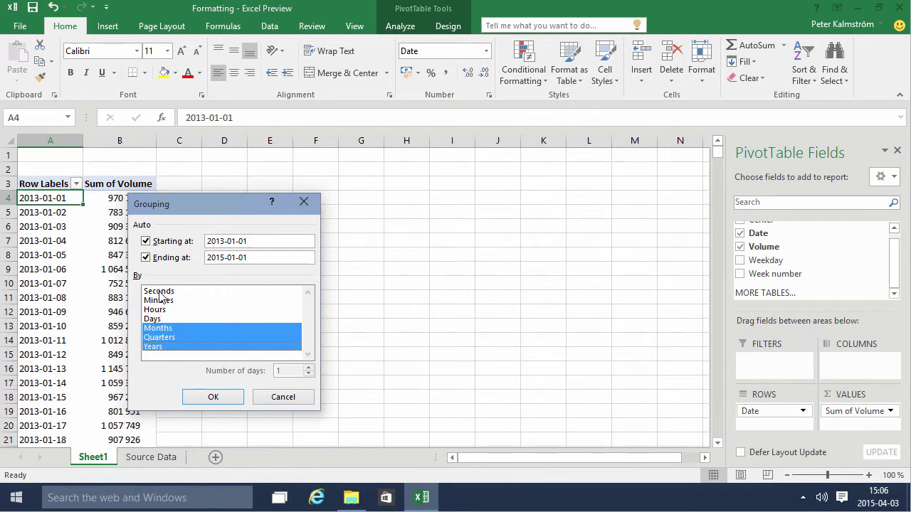
{"action": "left_click", "coordinate": [212, 397]}
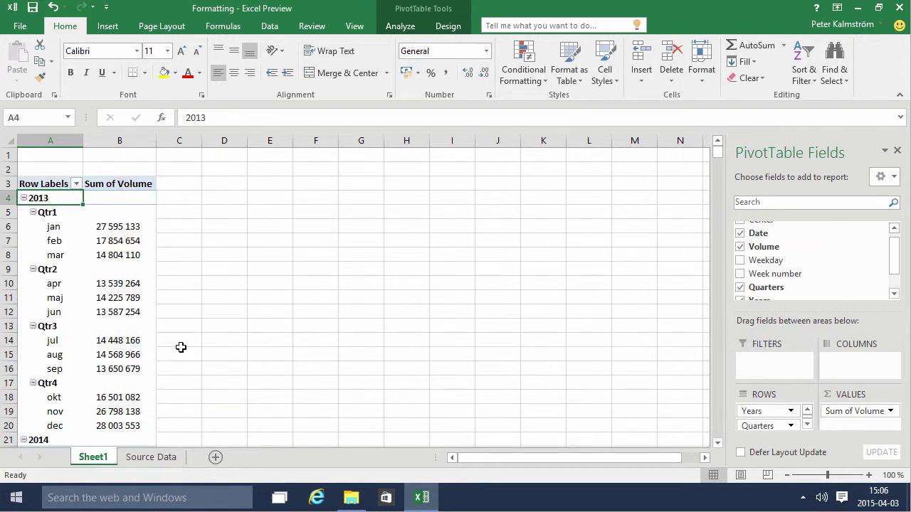
- Collapse the entire Years field in the pivot table's row labels
{"action": "right_click", "coordinate": [41, 201]}
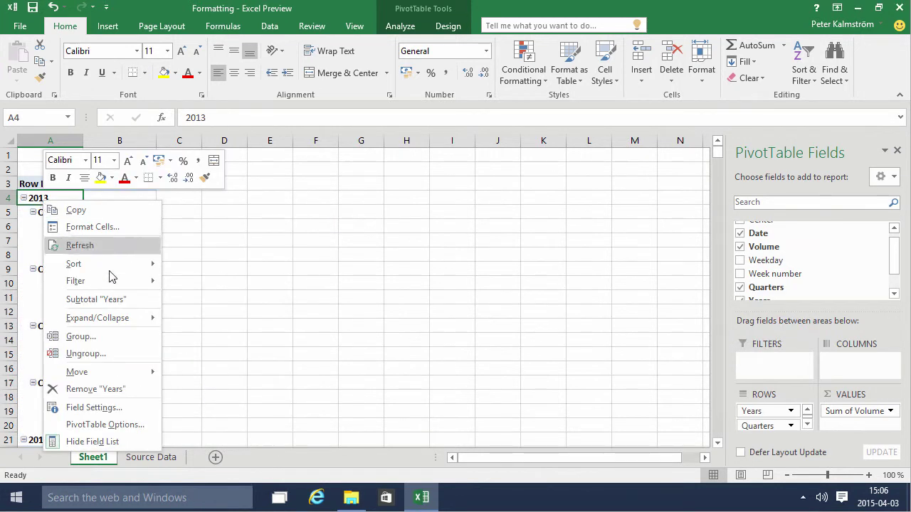
{"action": "mouse_move", "coordinate": [146, 321]}
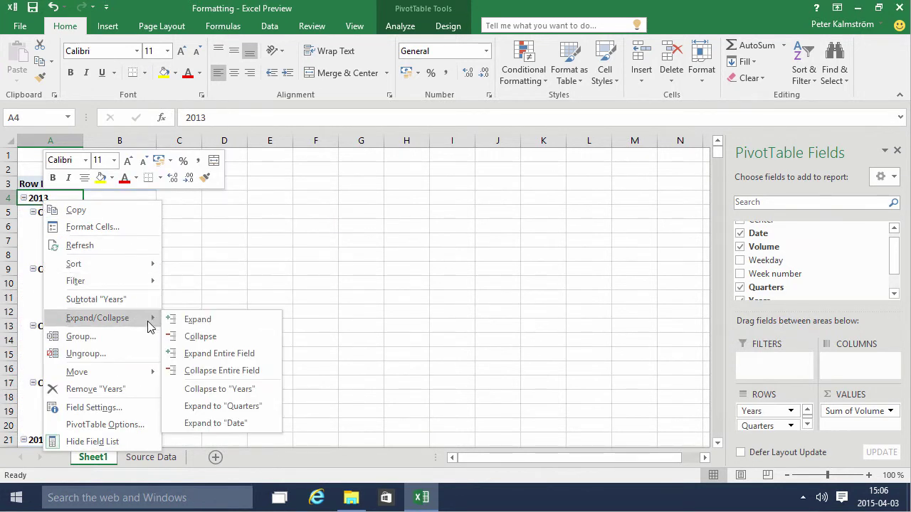
{"action": "left_click", "coordinate": [232, 370]}
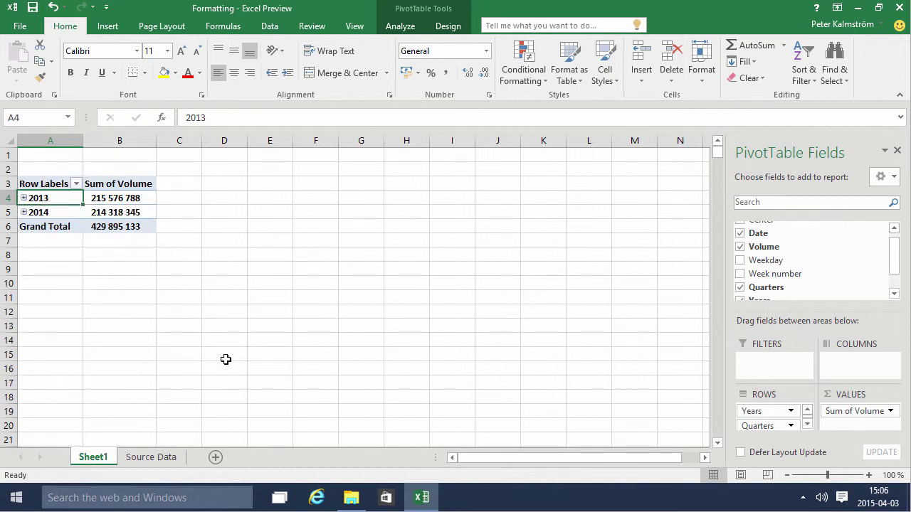
- Expand 2013 in the pivot table, collapse each of its four quarters, and collapse 2013 again
{"action": "left_click", "coordinate": [27, 211]}
{"action": "left_click", "coordinate": [23, 198]}
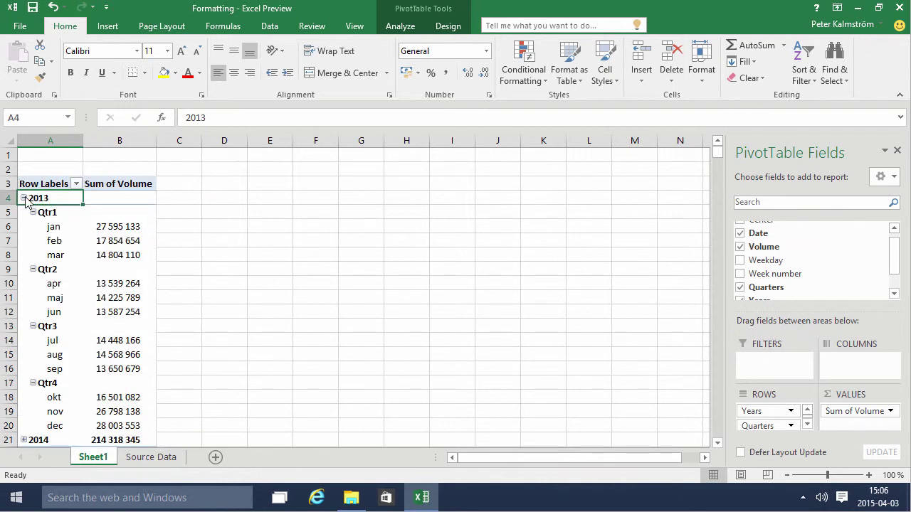
{"action": "left_click", "coordinate": [33, 212]}
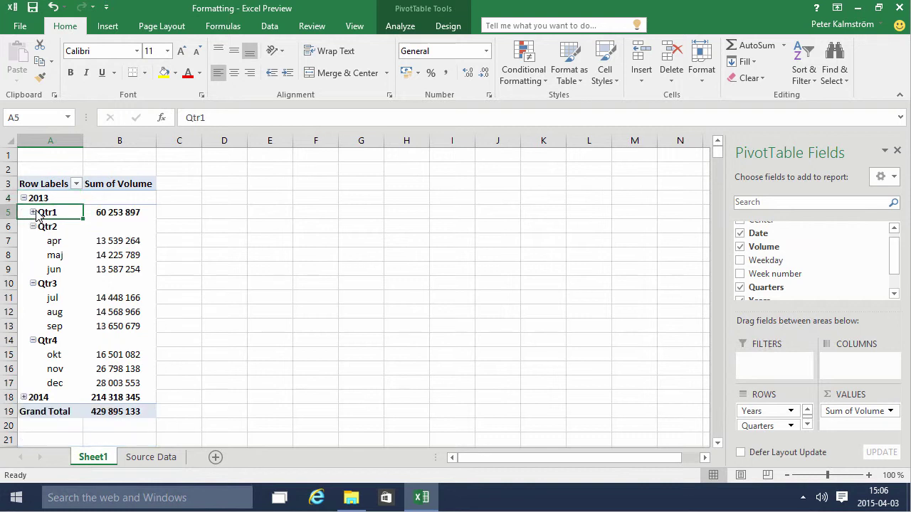
{"action": "left_click", "coordinate": [33, 226]}
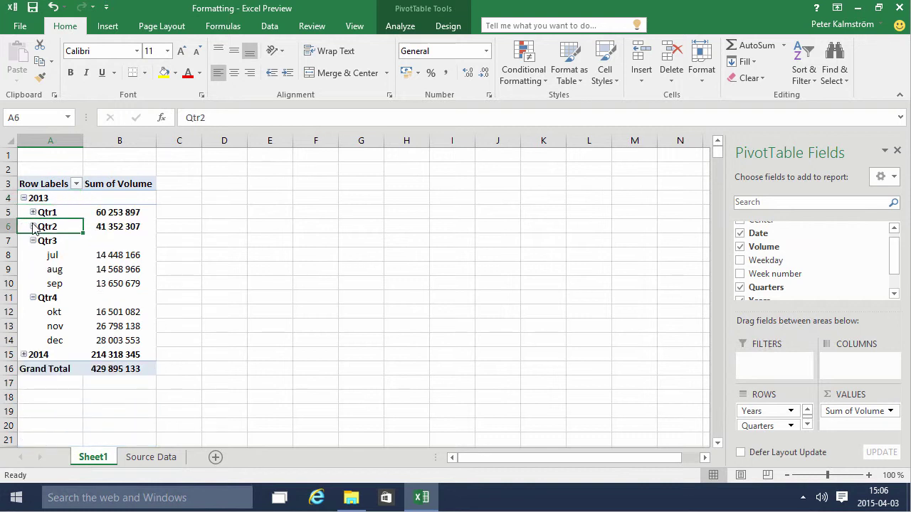
{"action": "left_click", "coordinate": [33, 241]}
{"action": "left_click", "coordinate": [34, 255]}
{"action": "left_click", "coordinate": [23, 199]}
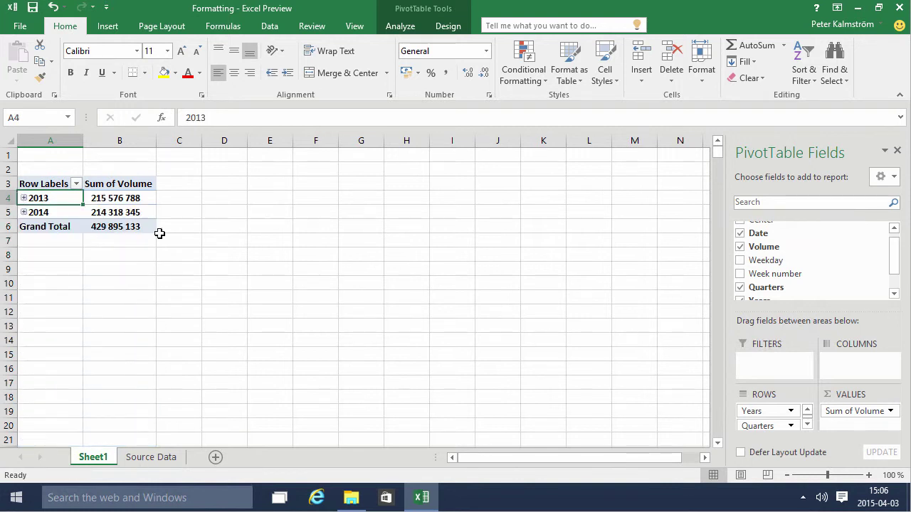
- Add the Center field to the pivot table's columns
{"action": "left_click_drag", "start_coordinate": [895, 258], "coordinate": [894, 234]}
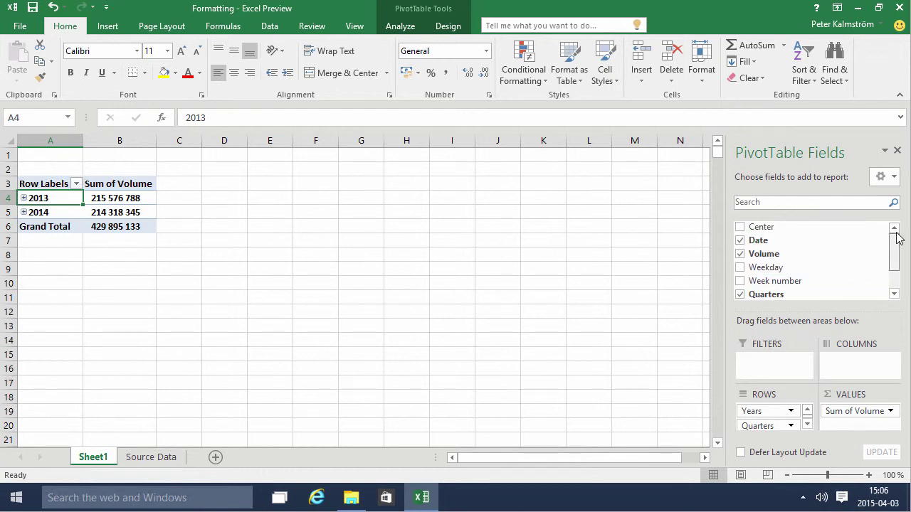
{"action": "left_click_drag", "start_coordinate": [774, 228], "coordinate": [871, 367]}
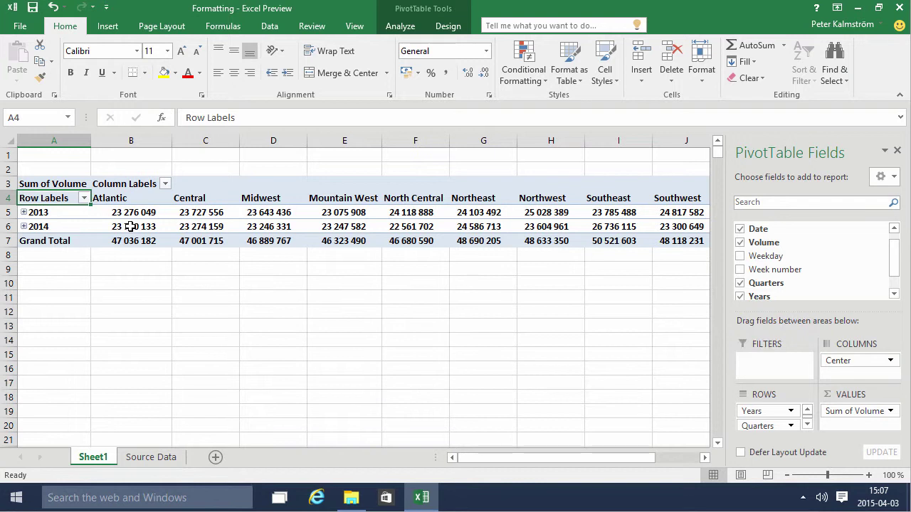
- Insert a stacked column pivot chart for the pivot table and move it down to start at about row 7
{"action": "left_click", "coordinate": [92, 217]}
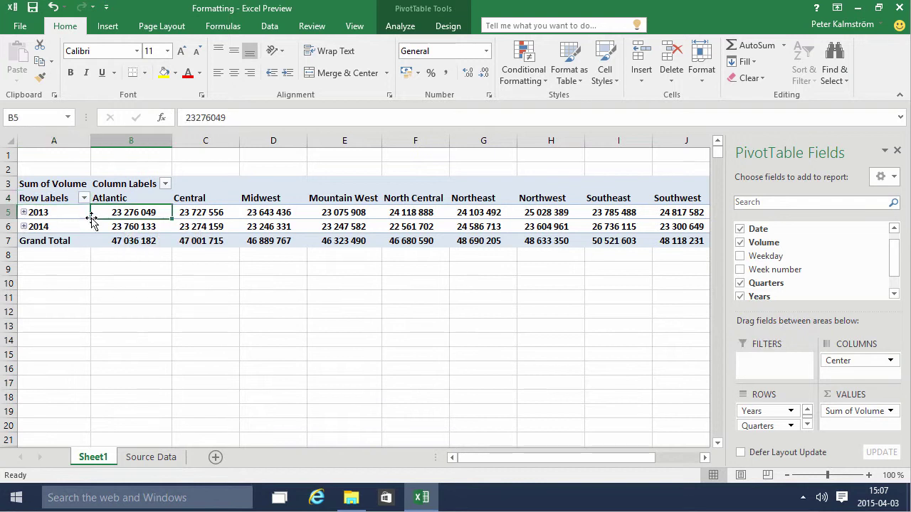
{"action": "left_click", "coordinate": [402, 28]}
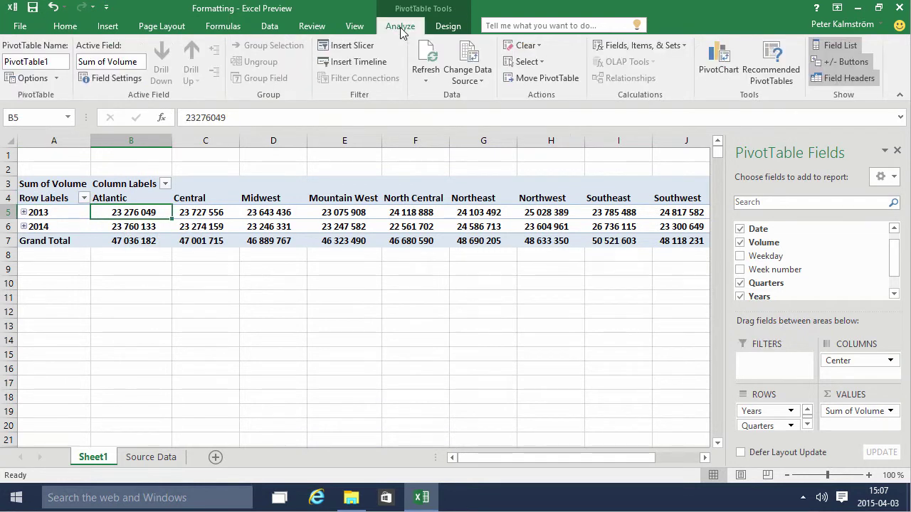
{"action": "left_click", "coordinate": [718, 60]}
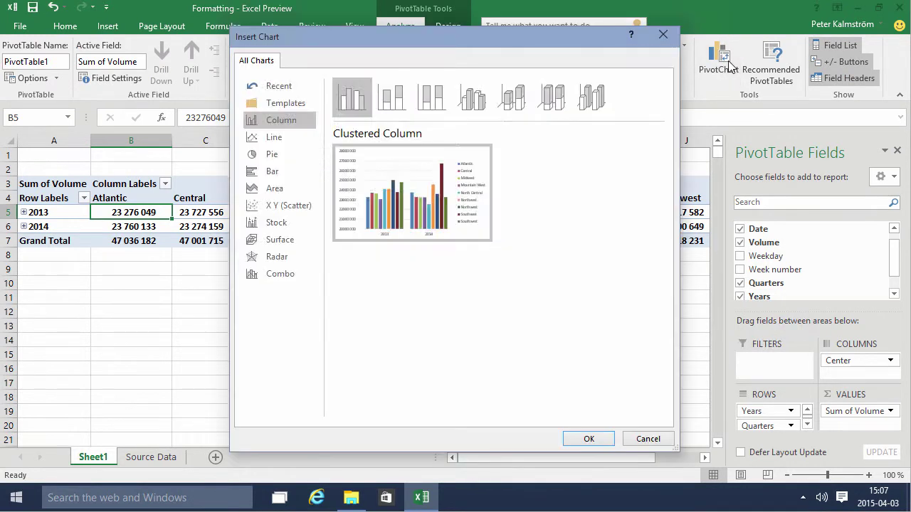
{"action": "left_click", "coordinate": [393, 98]}
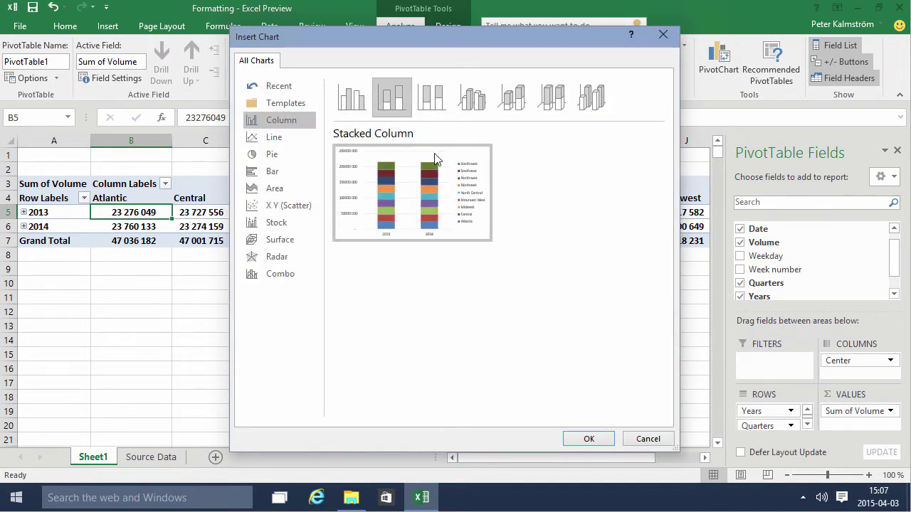
{"action": "left_click", "coordinate": [596, 440]}
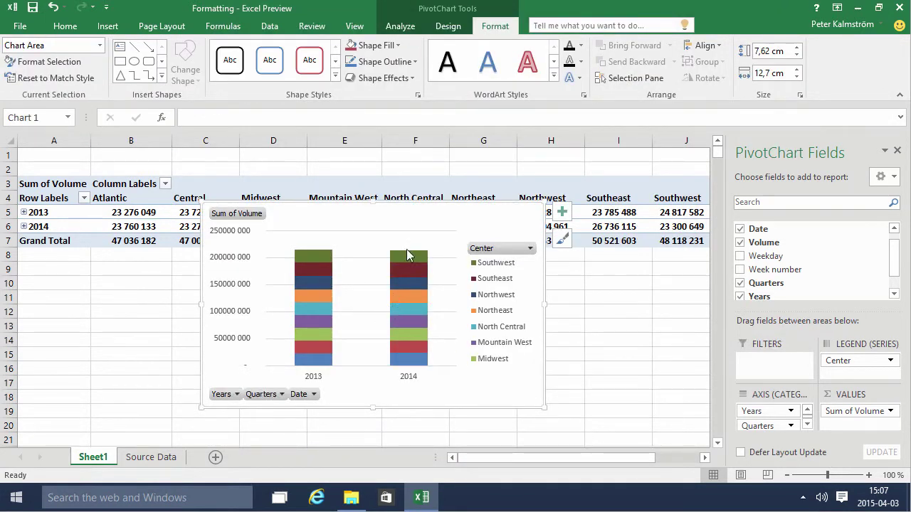
{"action": "left_click_drag", "start_coordinate": [388, 205], "coordinate": [436, 240]}
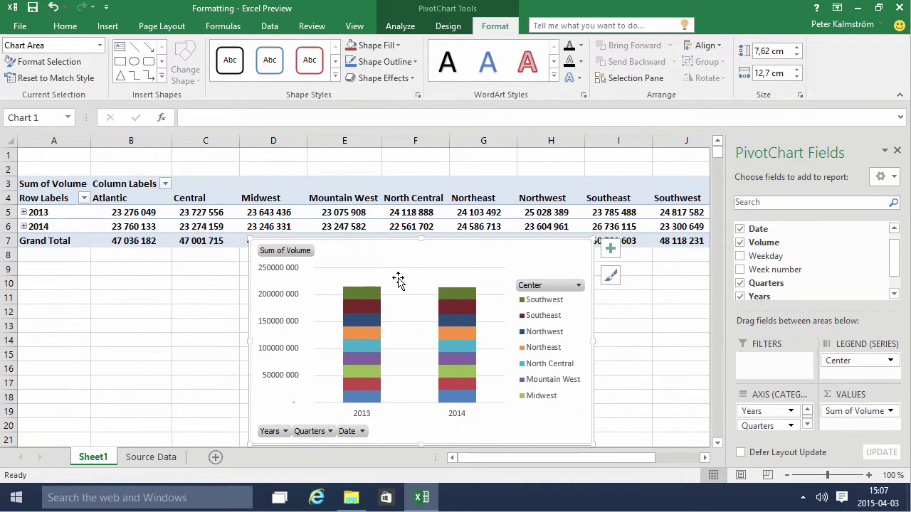